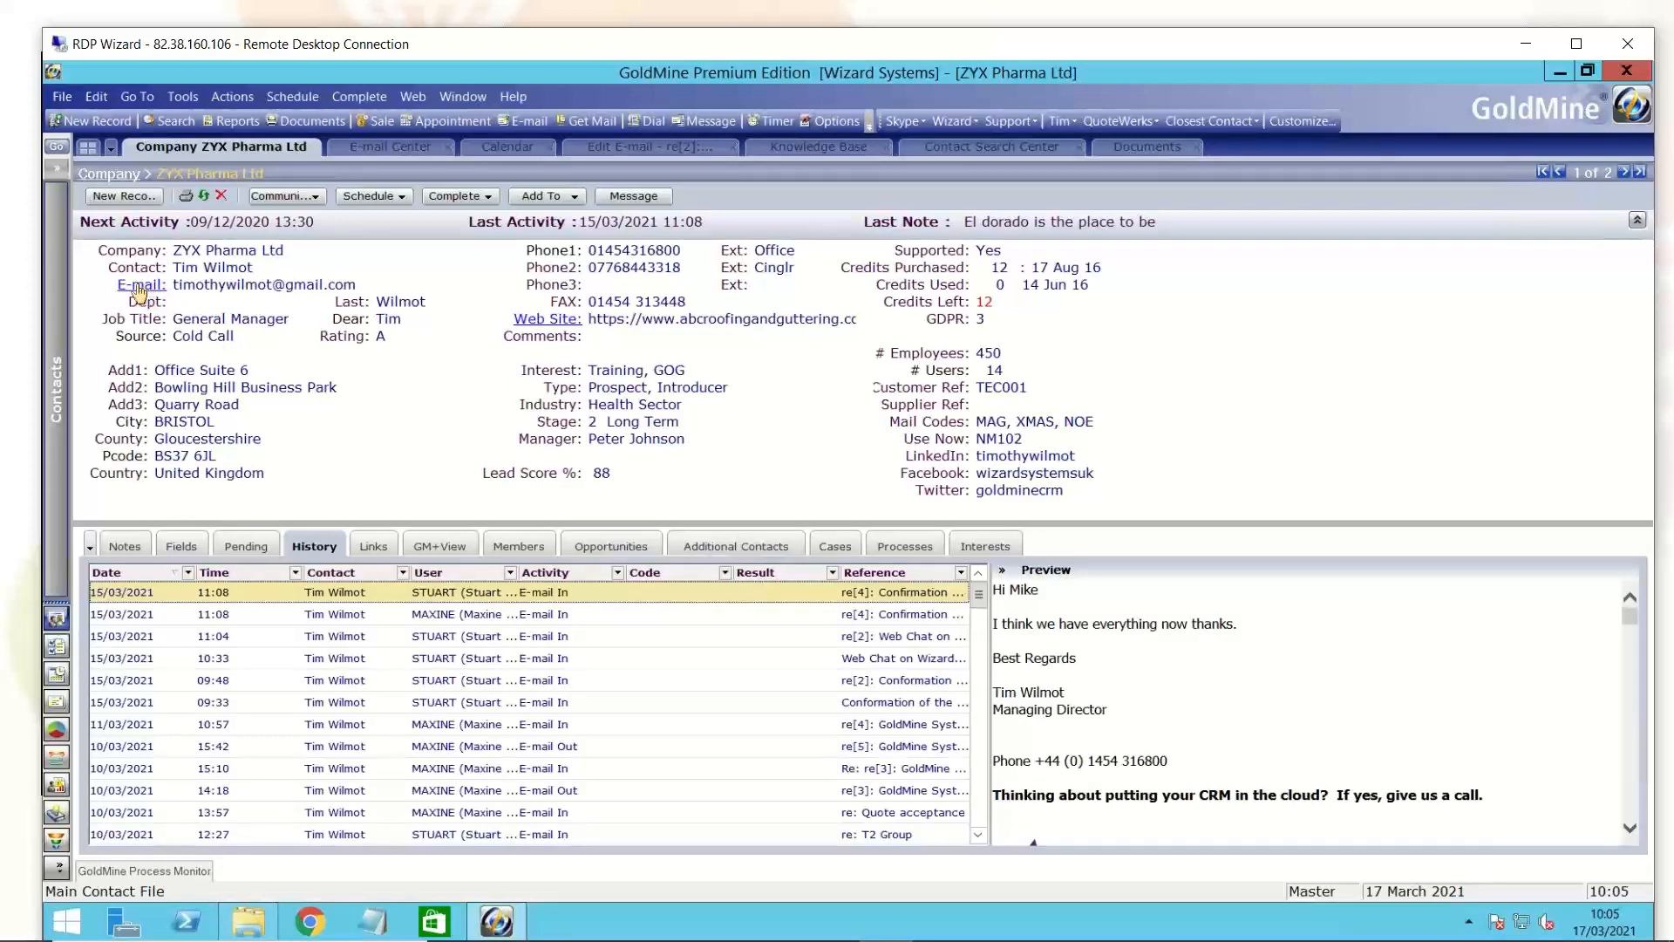
# Step: Start an e-mail to the ZYX Pharma Ltd contact using the public template "Thank you for your enquiry into GoldMine CRM"
pyautogui.click(138, 285)
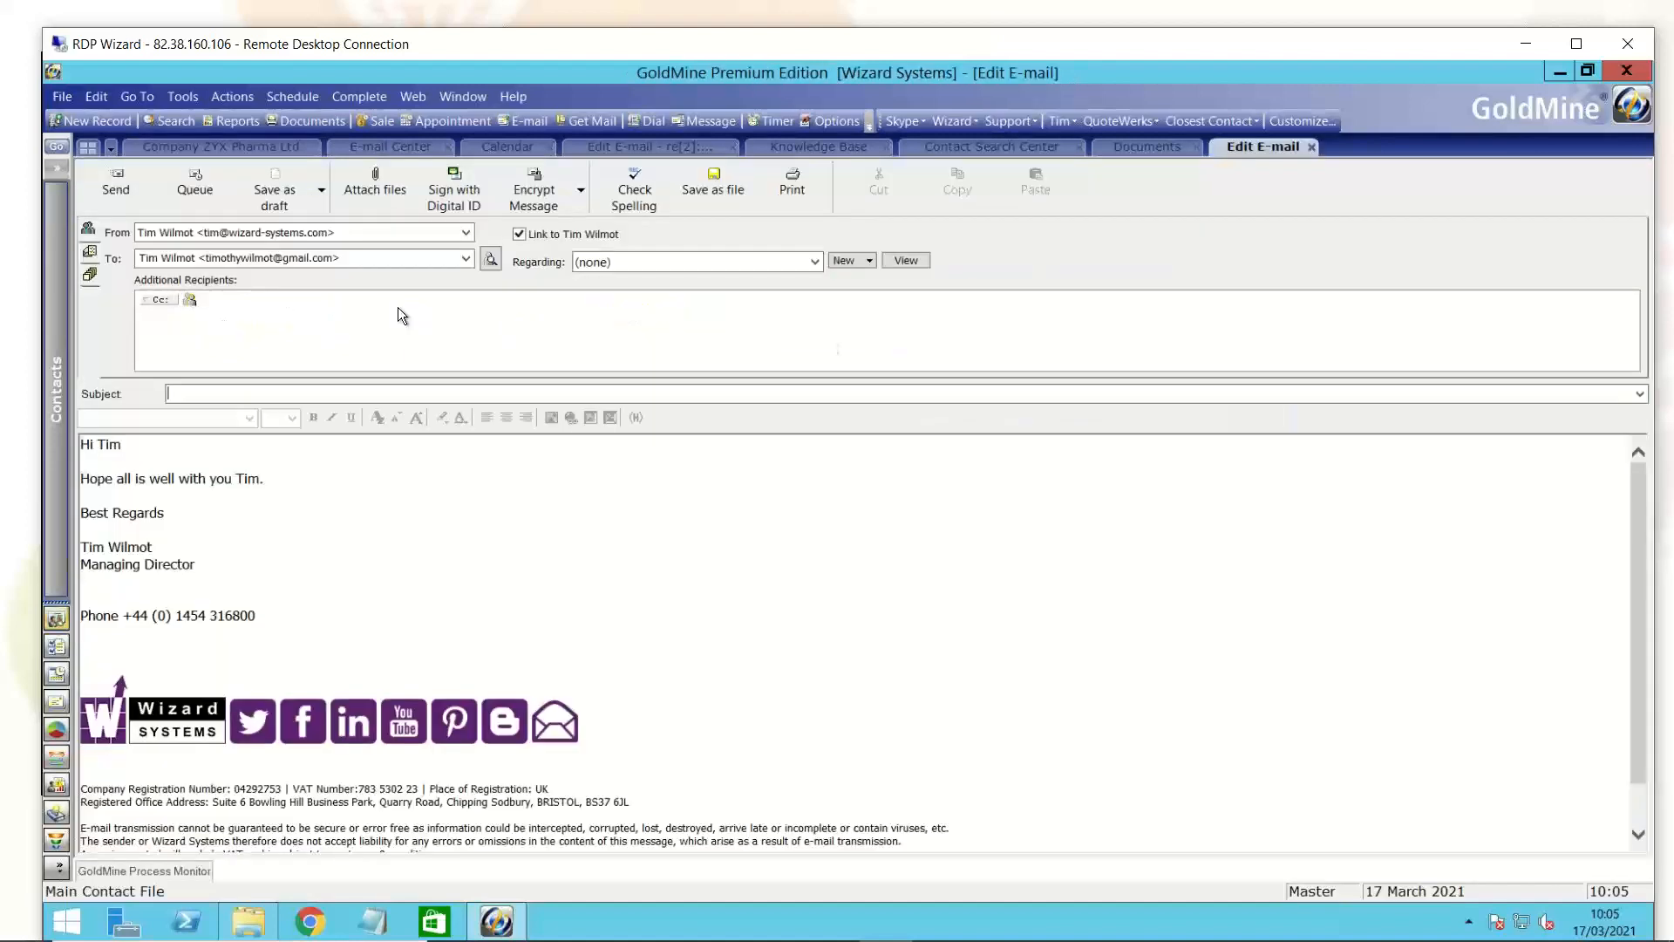
pyautogui.click(1640, 395)
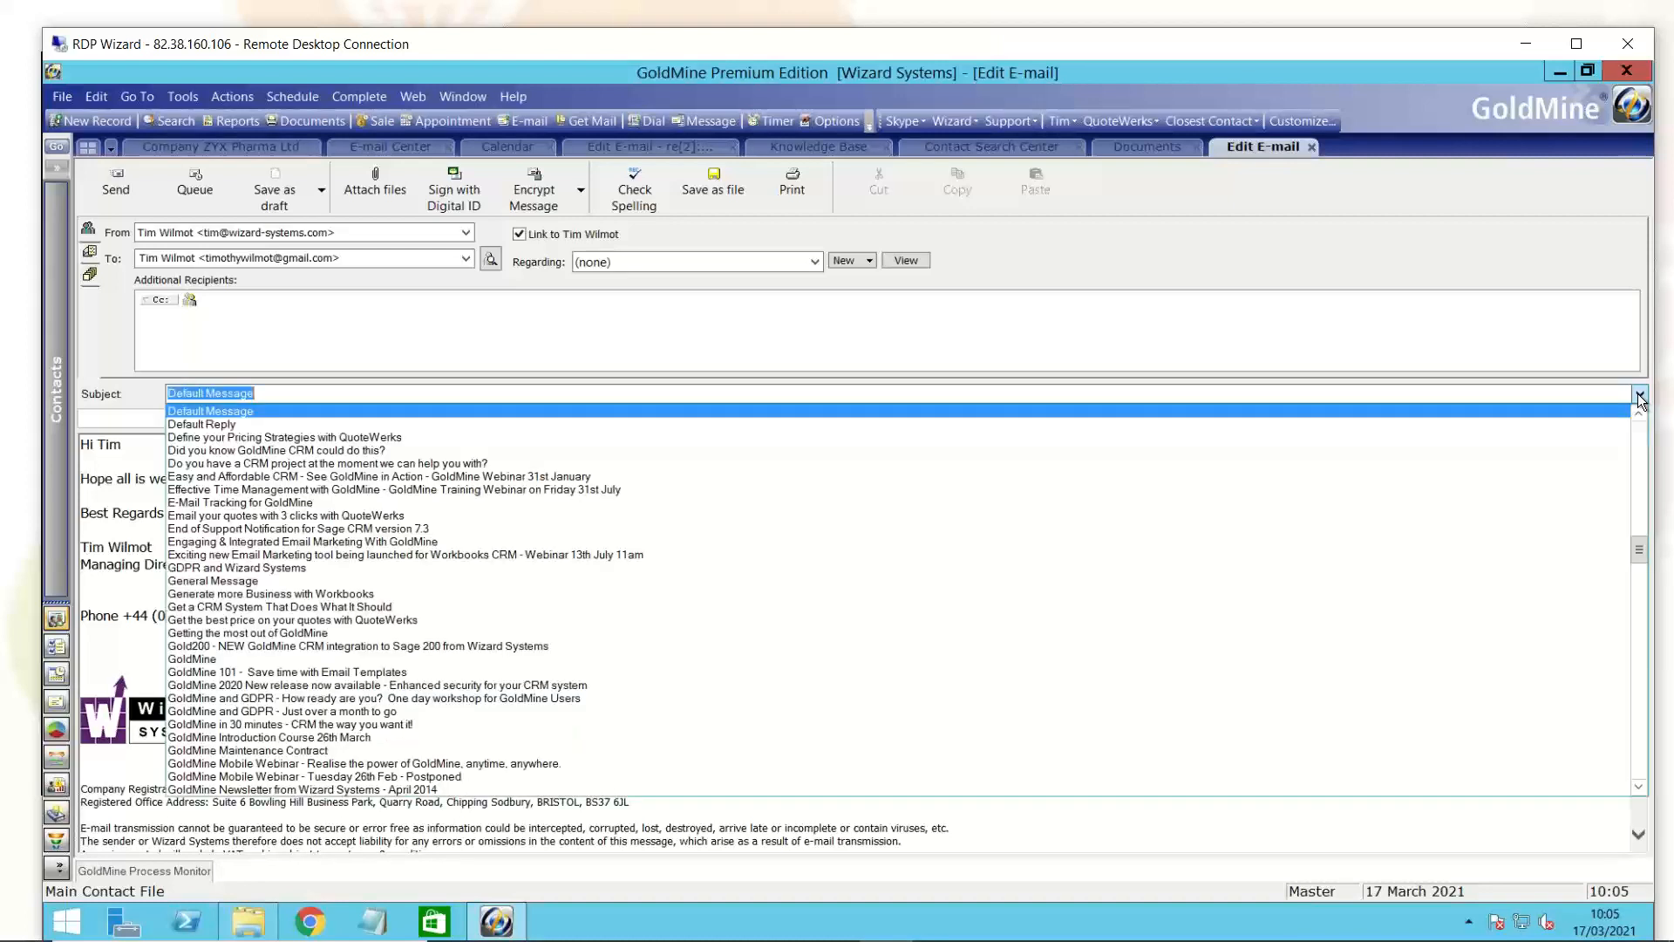
pyautogui.click(1644, 450)
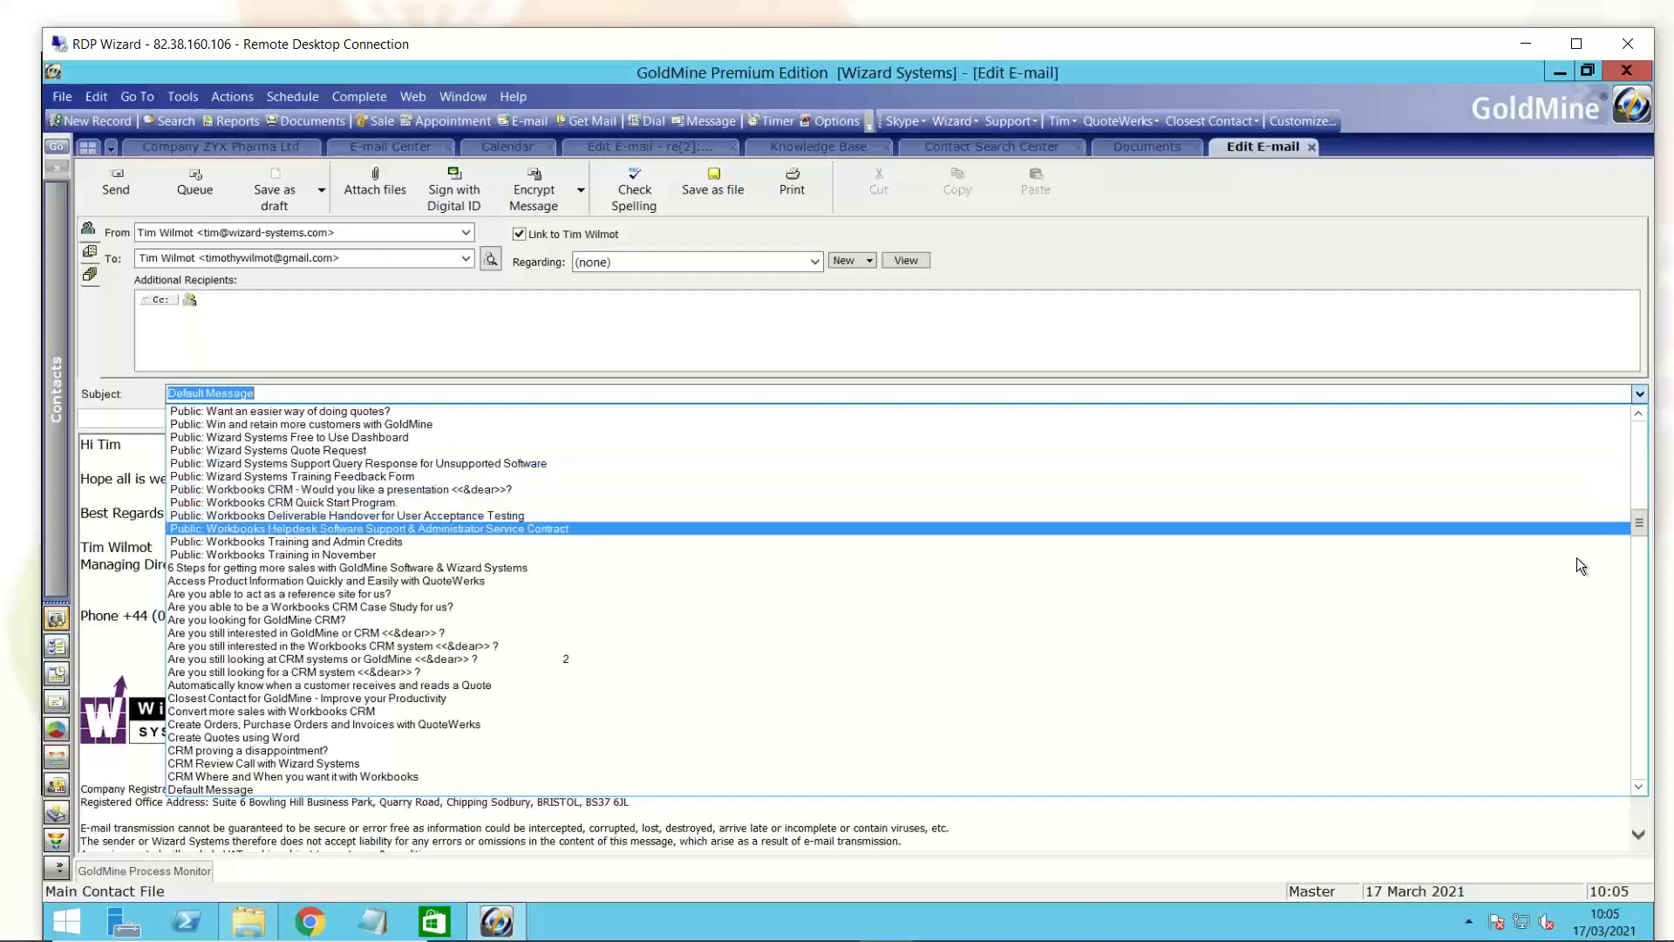
pyautogui.click(1638, 448)
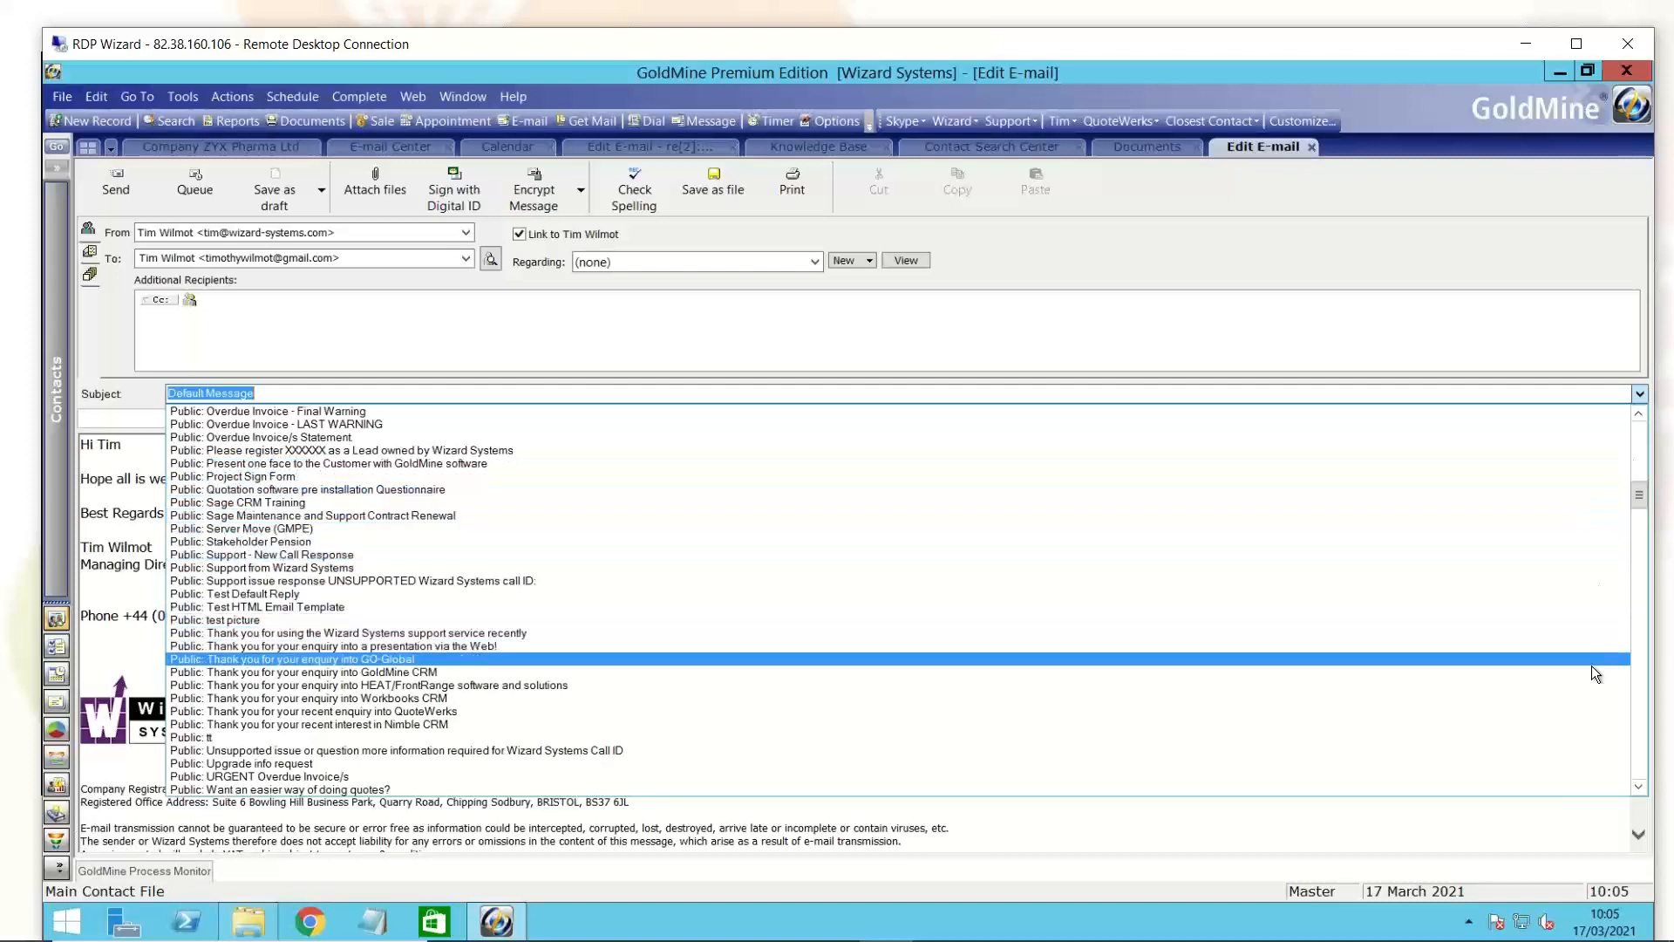
pyautogui.click(1593, 672)
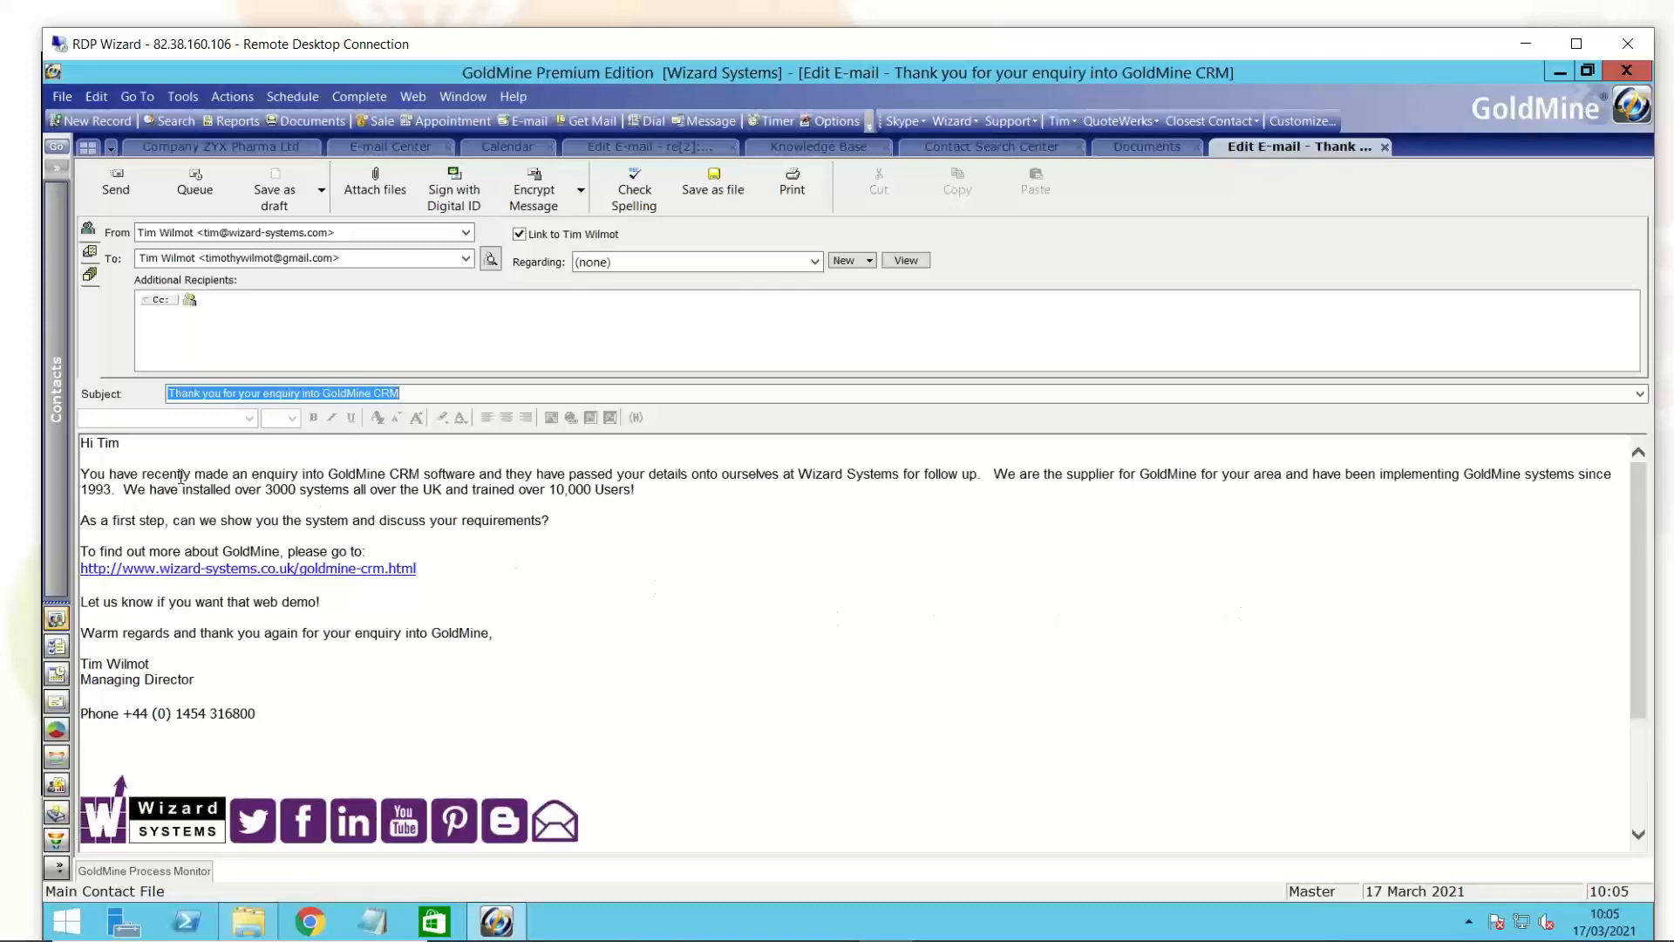
# Step: Check the merged greeting name and the web link paragraph in the message, and send the e-mail
pyautogui.moveTo(127, 445); pyautogui.dragTo(98, 445)
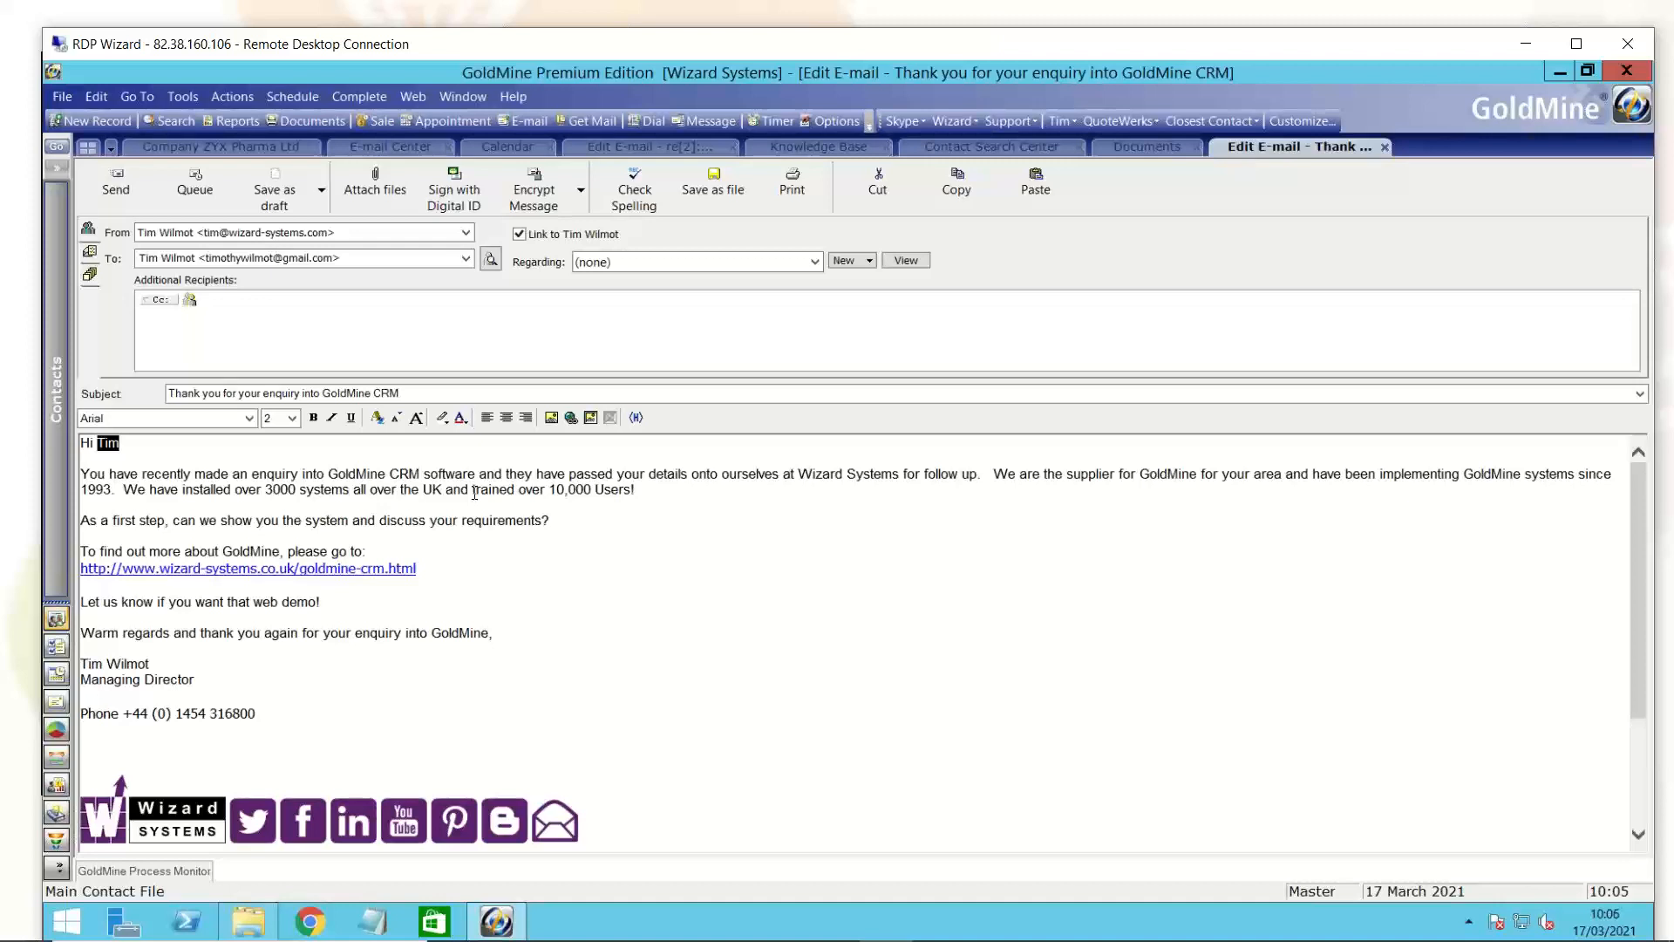
pyautogui.moveTo(418, 569); pyautogui.dragTo(220, 545)
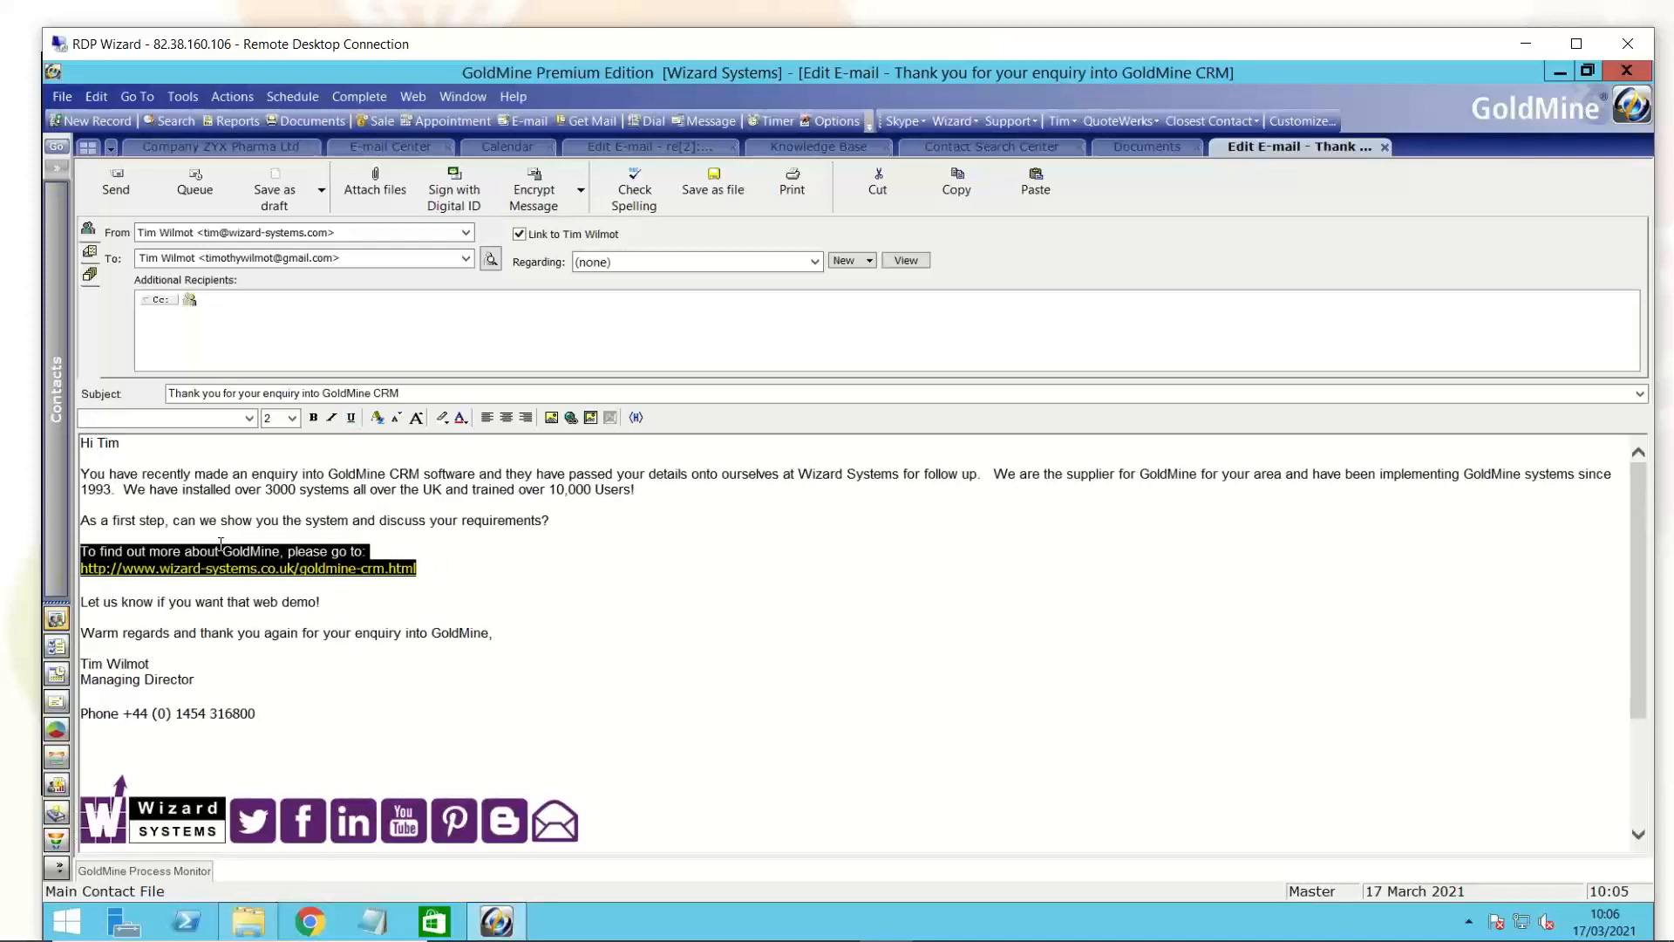
pyautogui.click(233, 521)
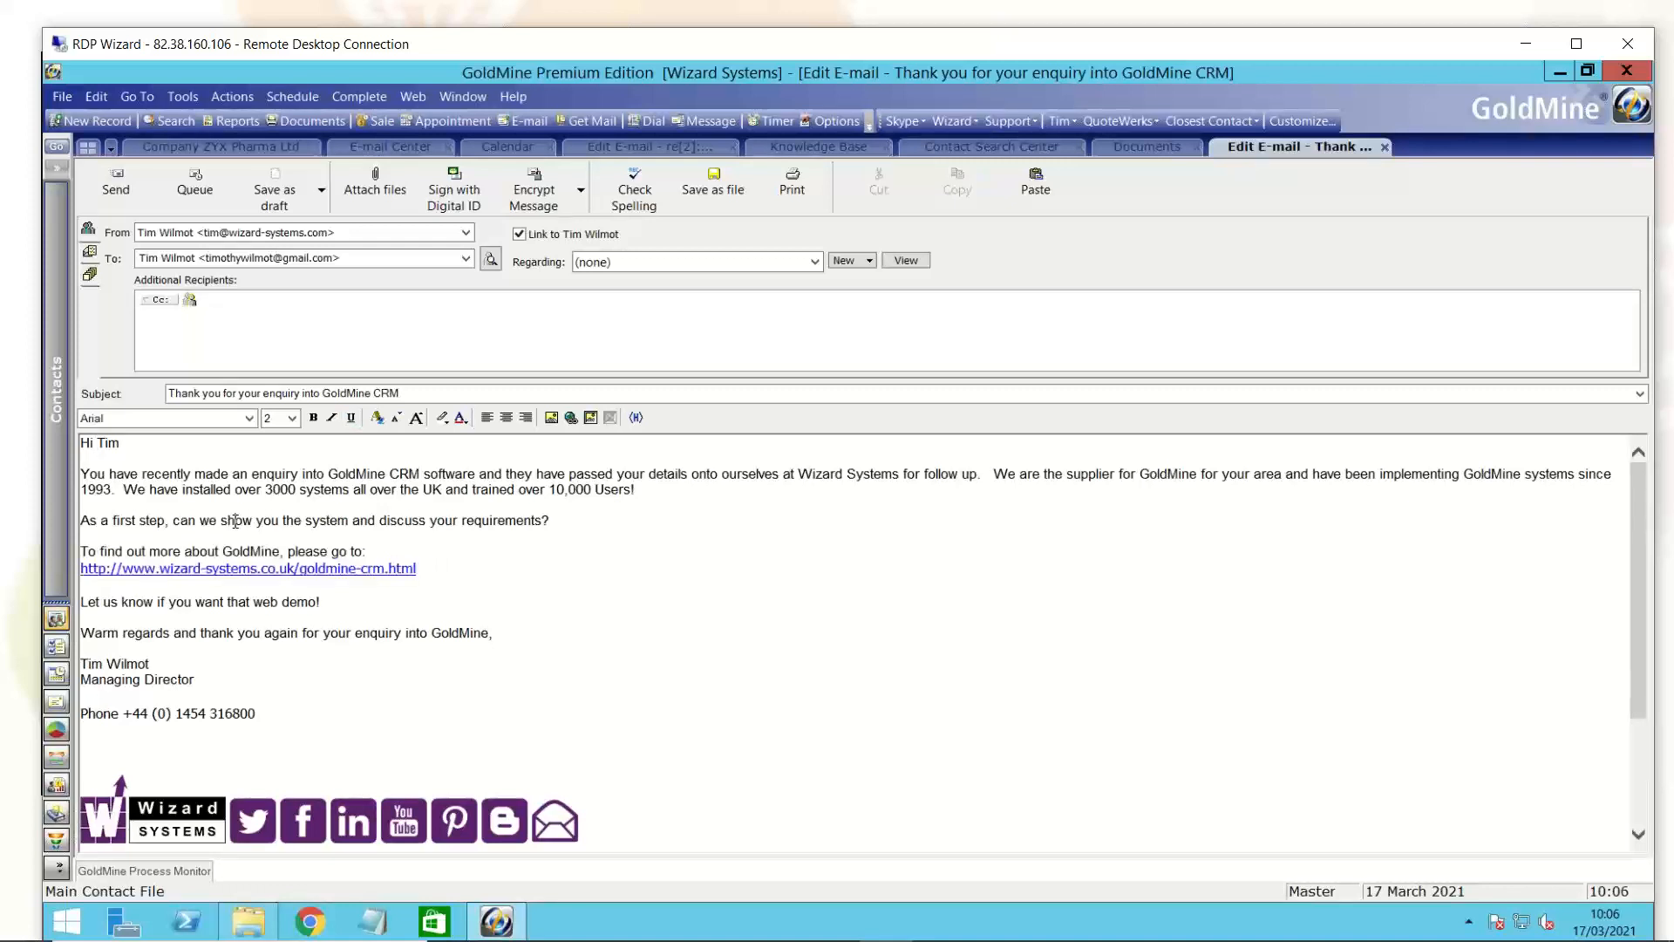
pyautogui.click(117, 190)
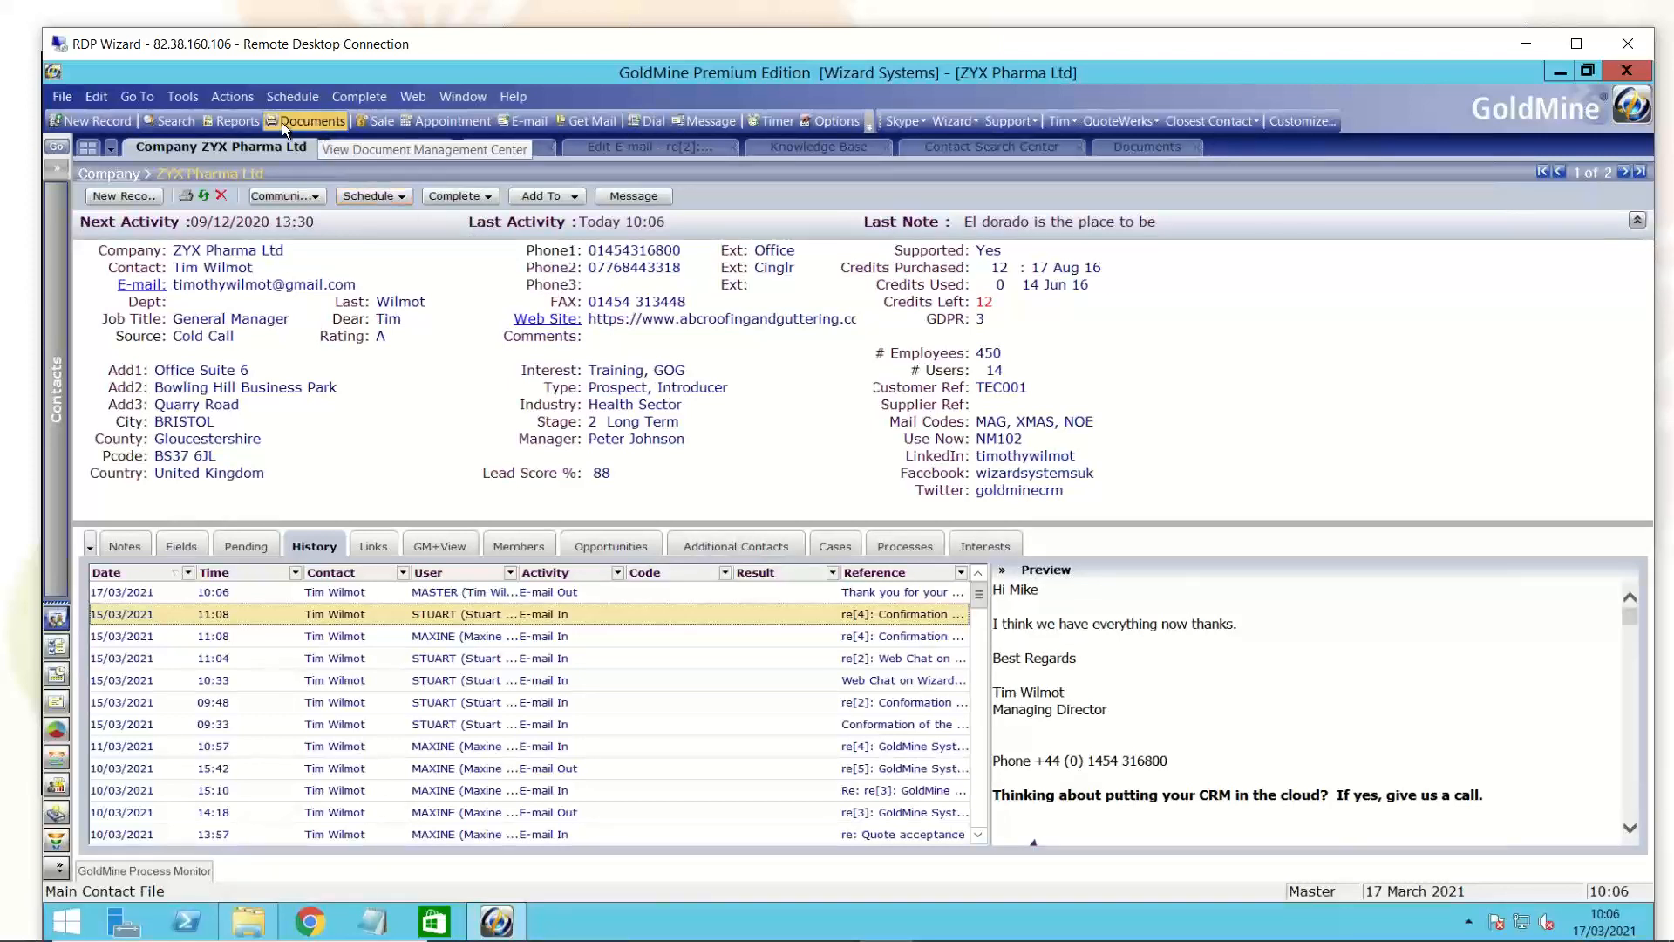
# Step: Open the document templates and look through the Document Templates, Letters, Memos and Faxes, and Spreadsheets categories
pyautogui.click(150, 103)
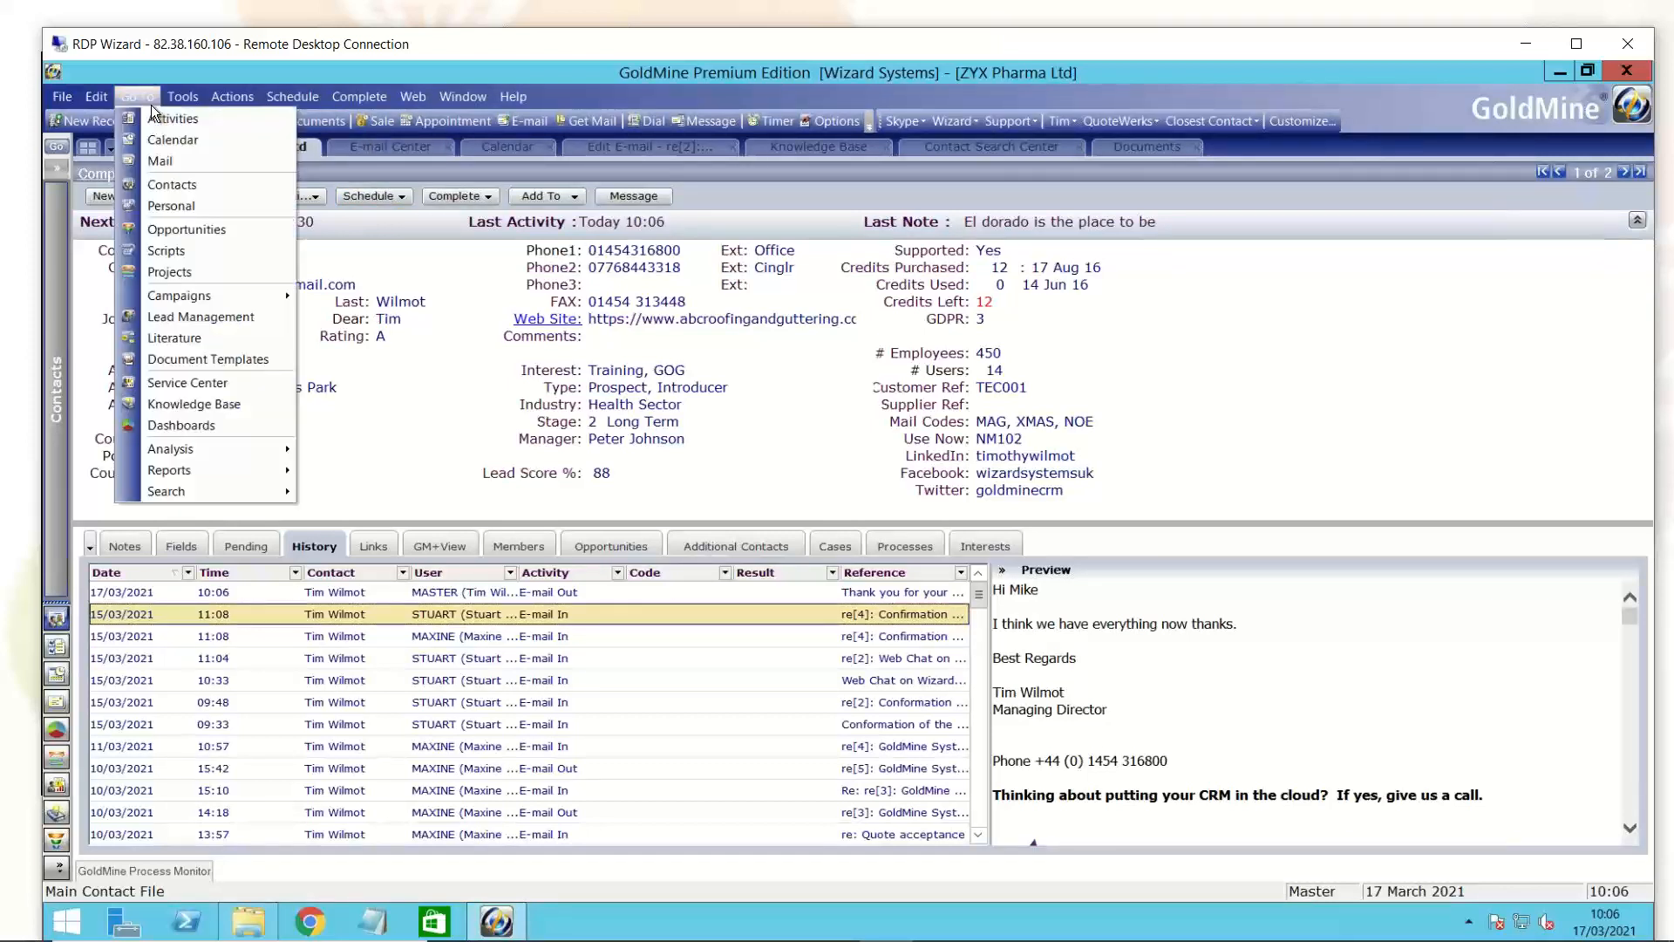
pyautogui.click(232, 358)
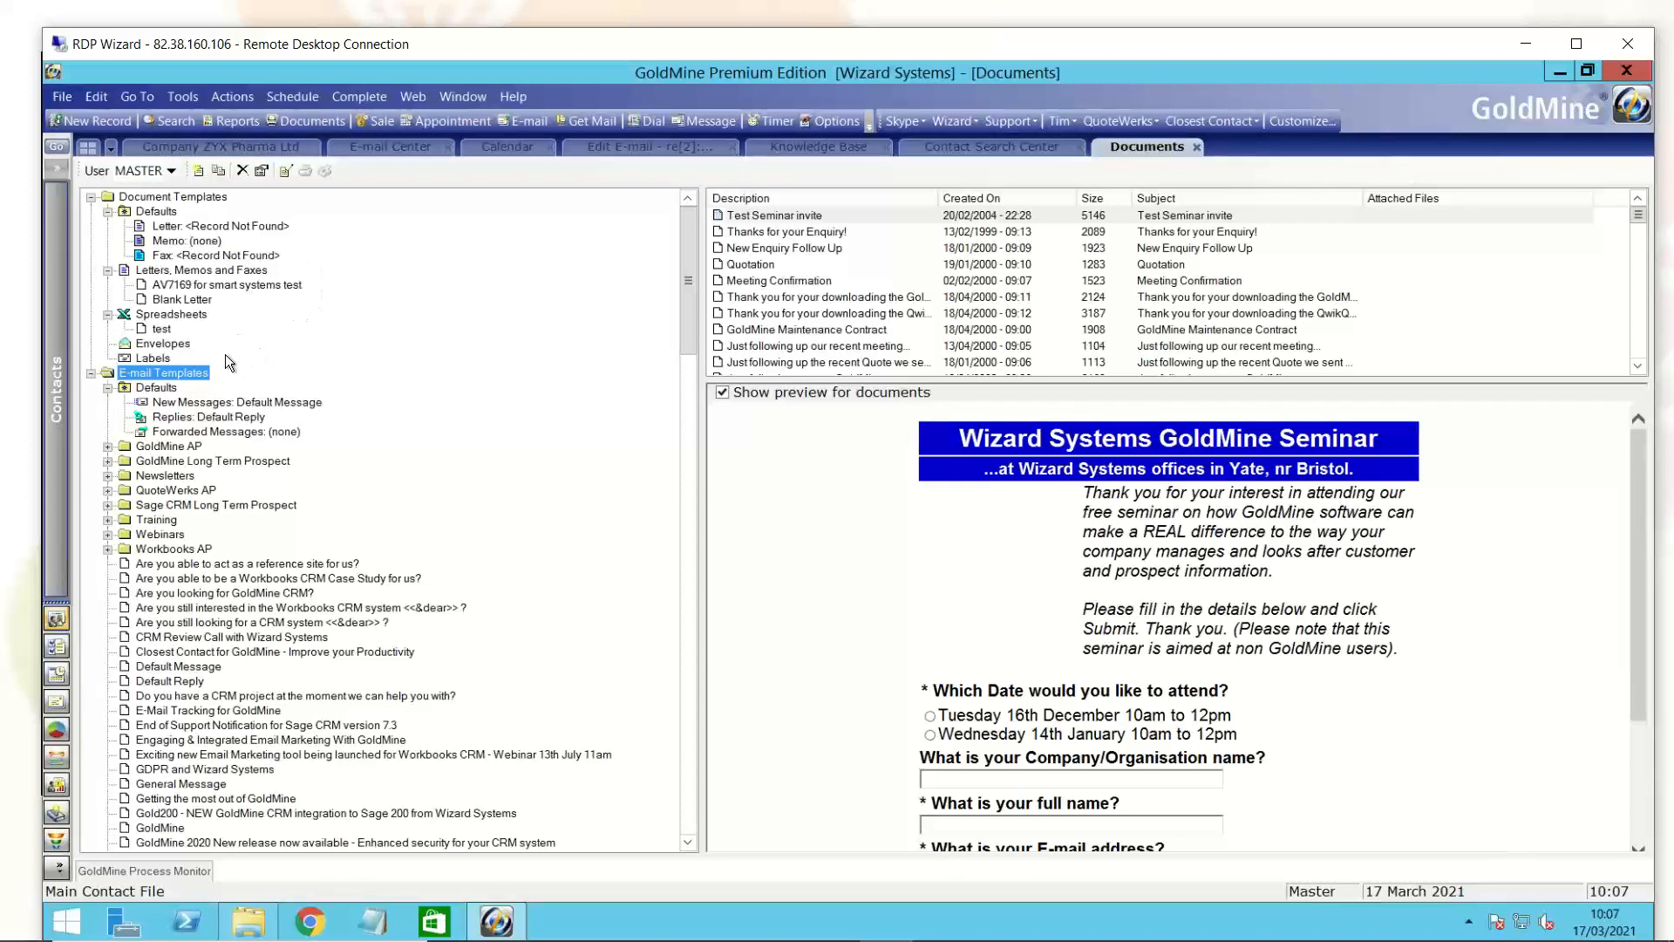
pyautogui.click(163, 200)
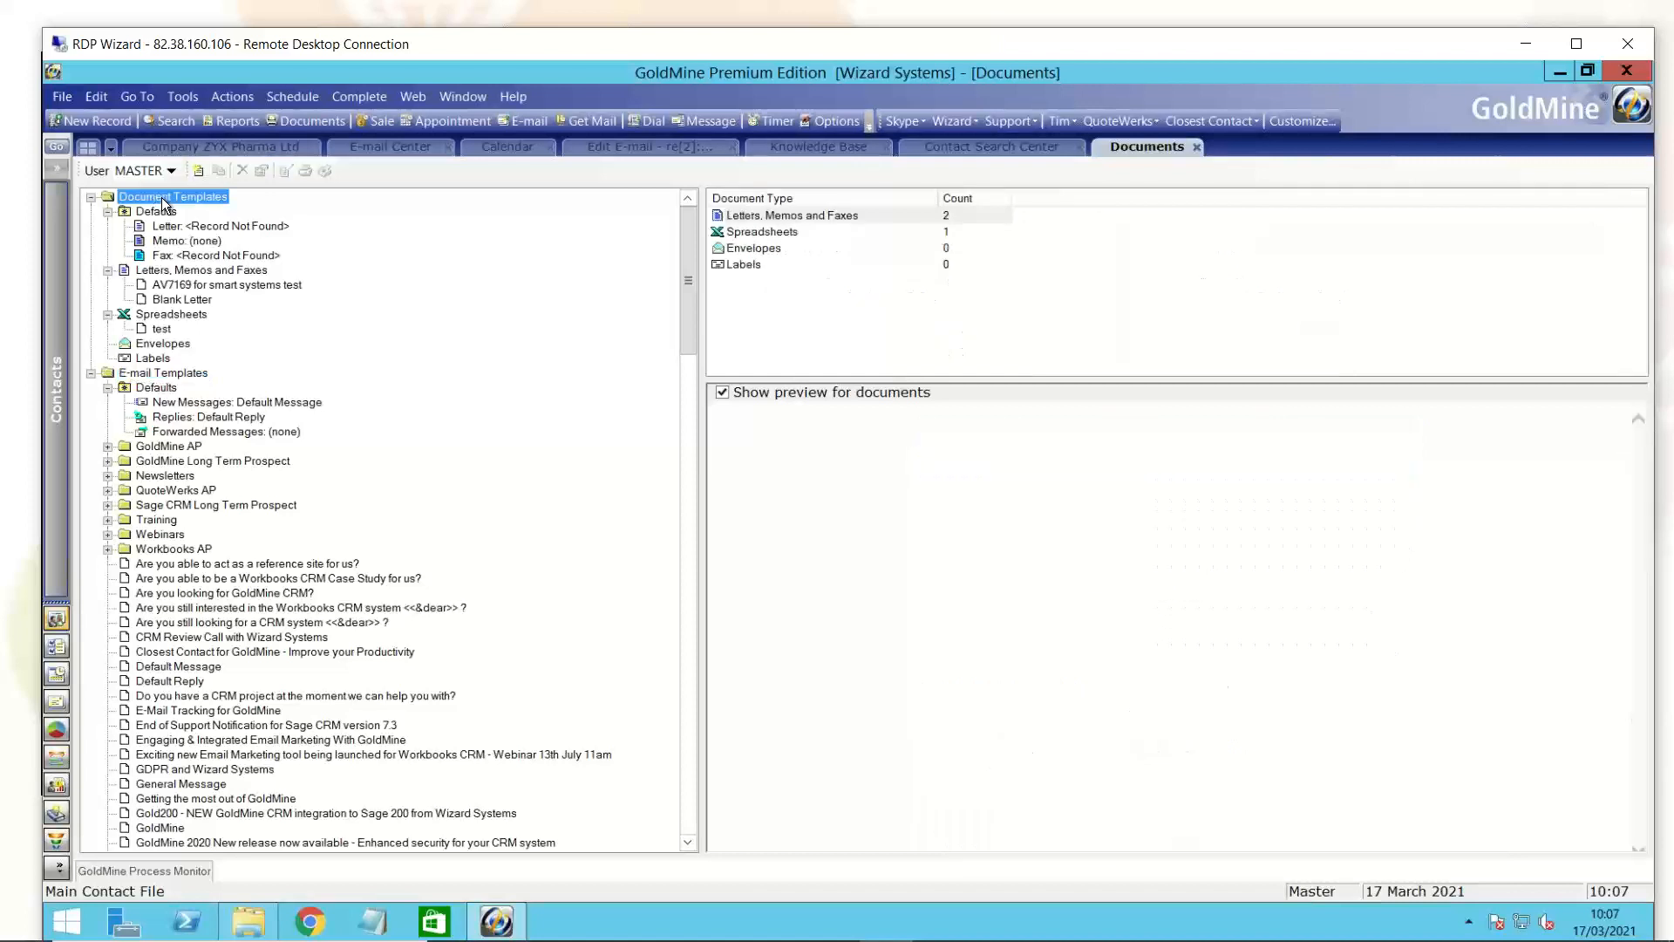
pyautogui.click(162, 272)
pyautogui.click(172, 315)
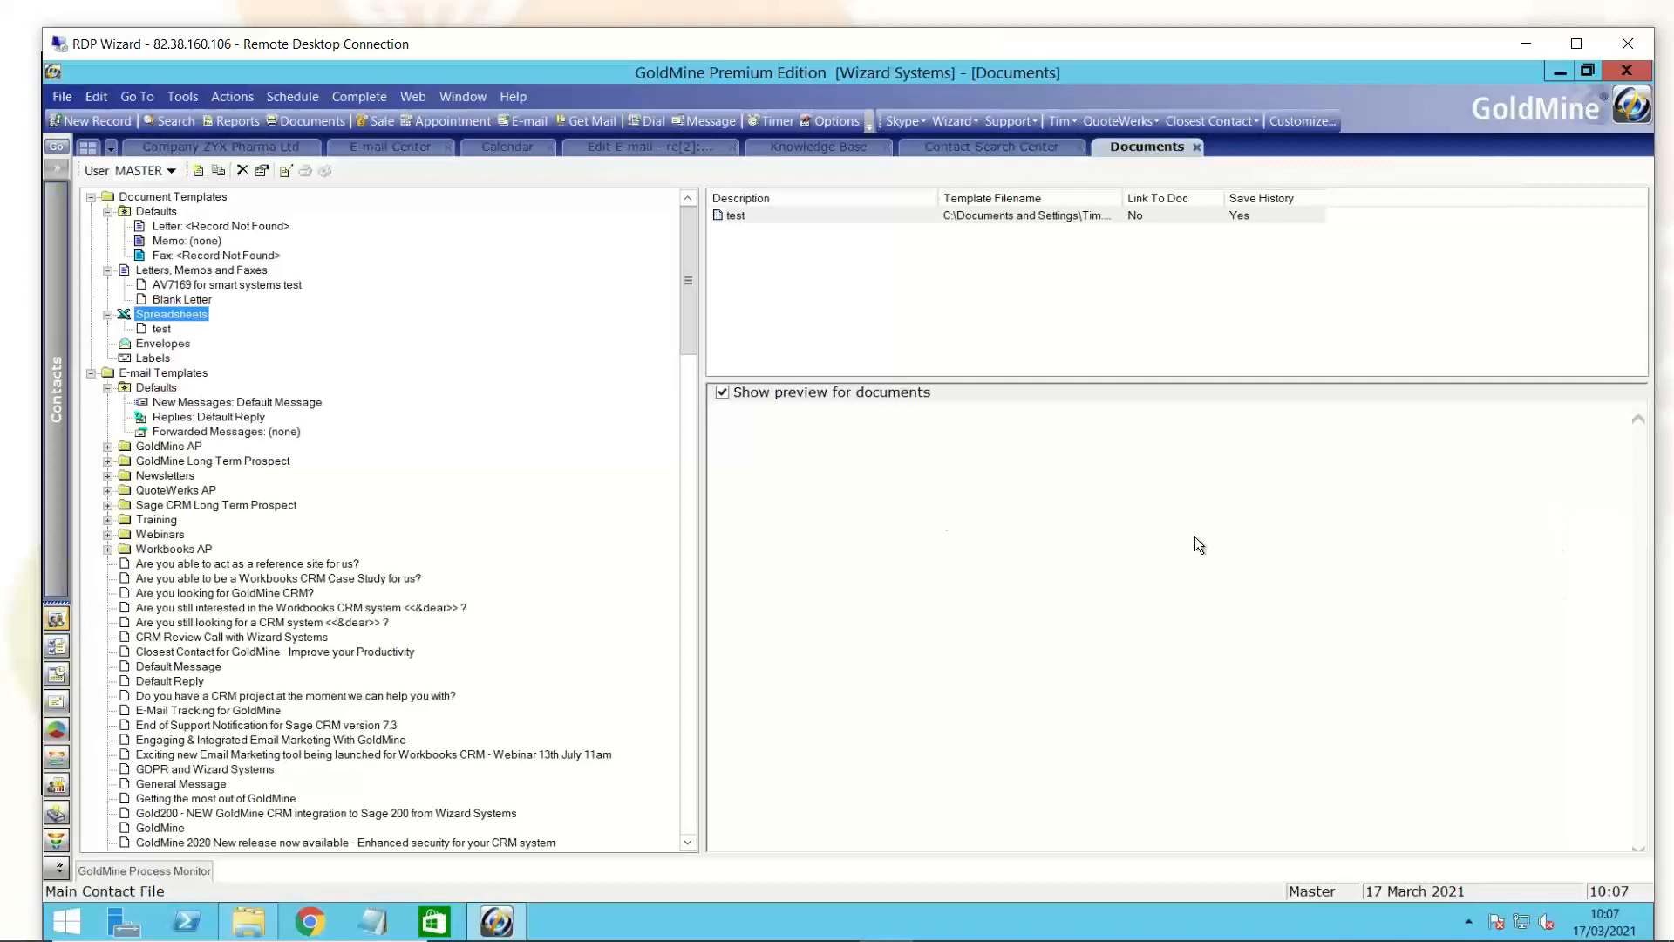
# Step: Create a new template under E-mail Templates with the subject "101 New Template"
pyautogui.click(185, 375)
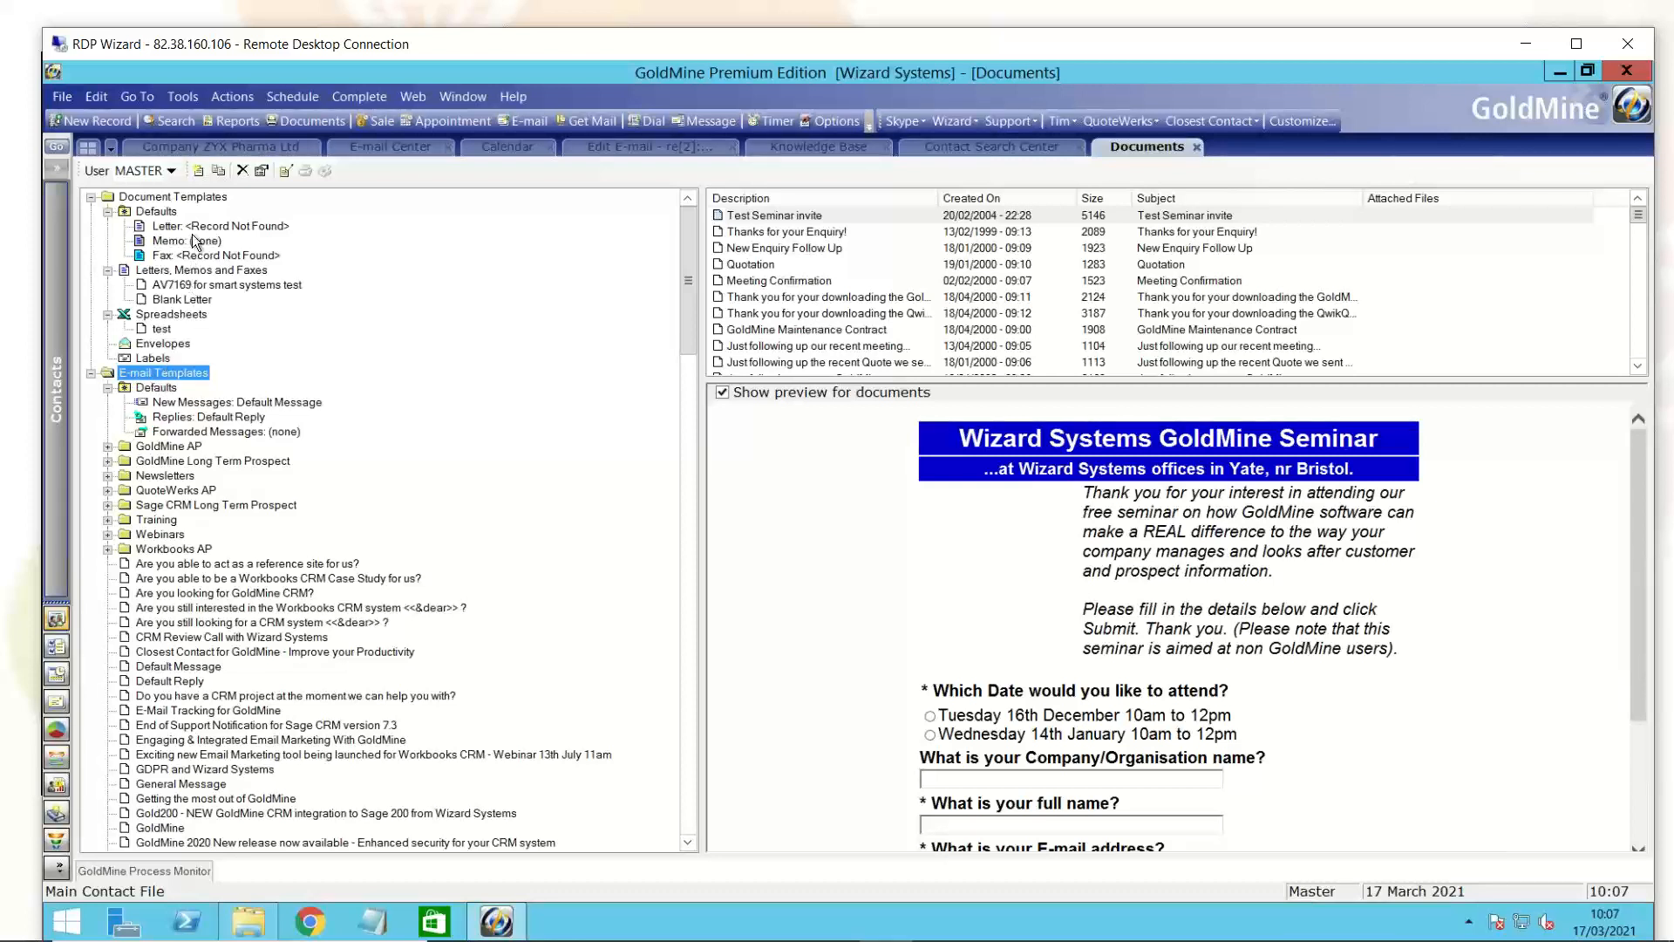
pyautogui.click(198, 171)
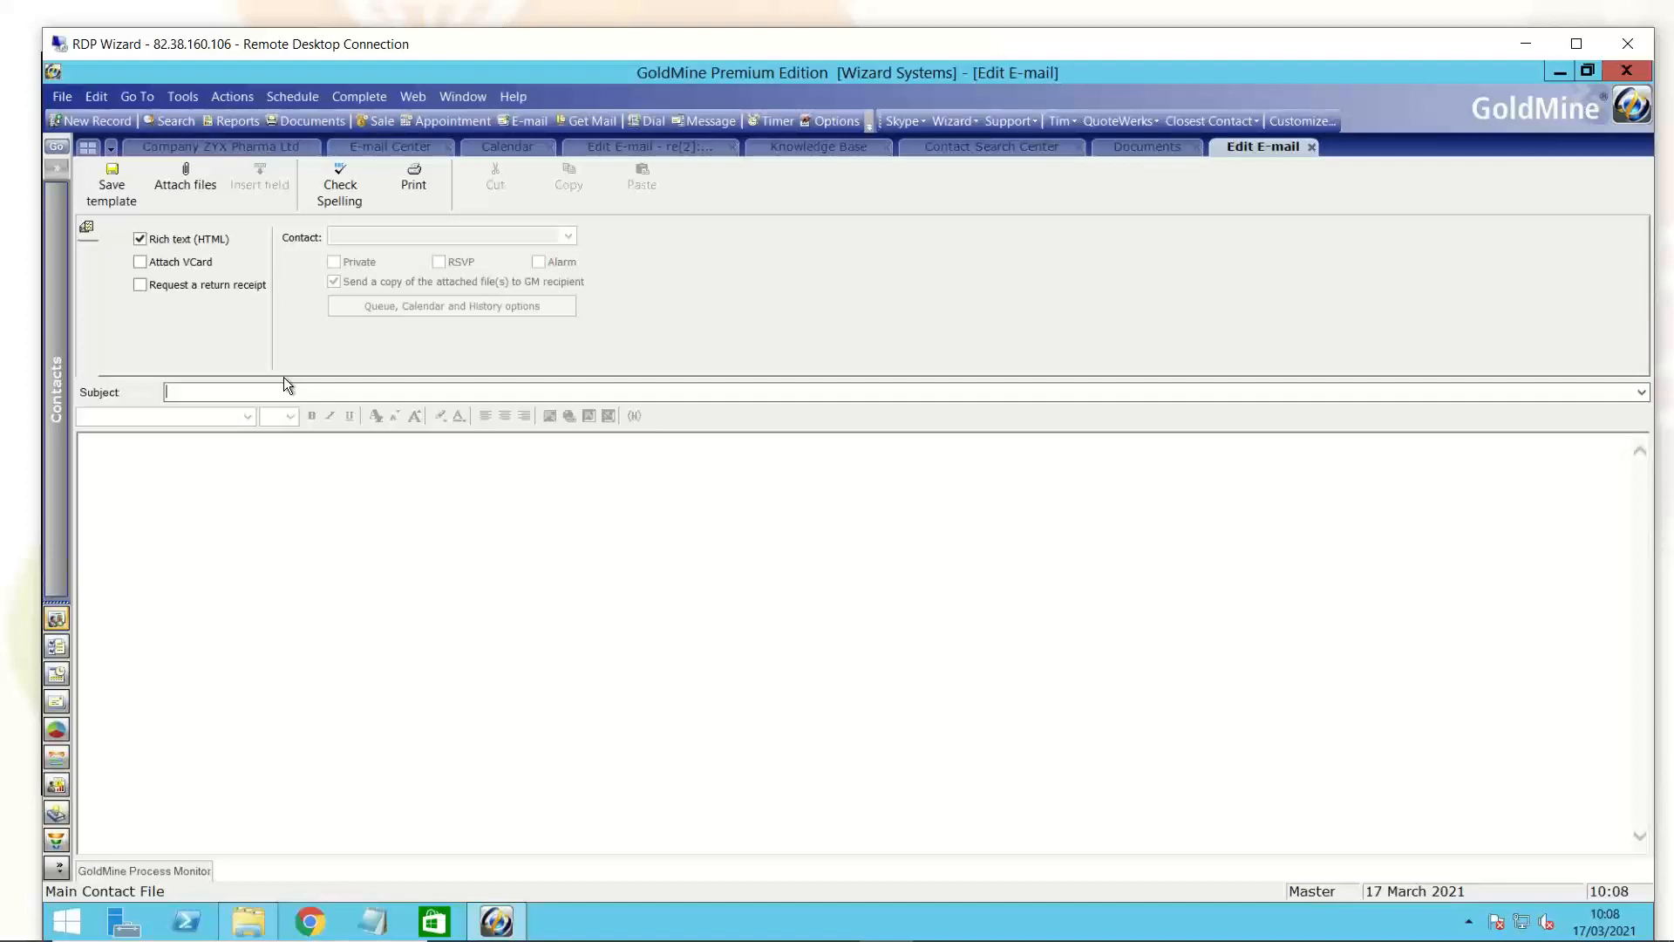
pyautogui.write('101 N')
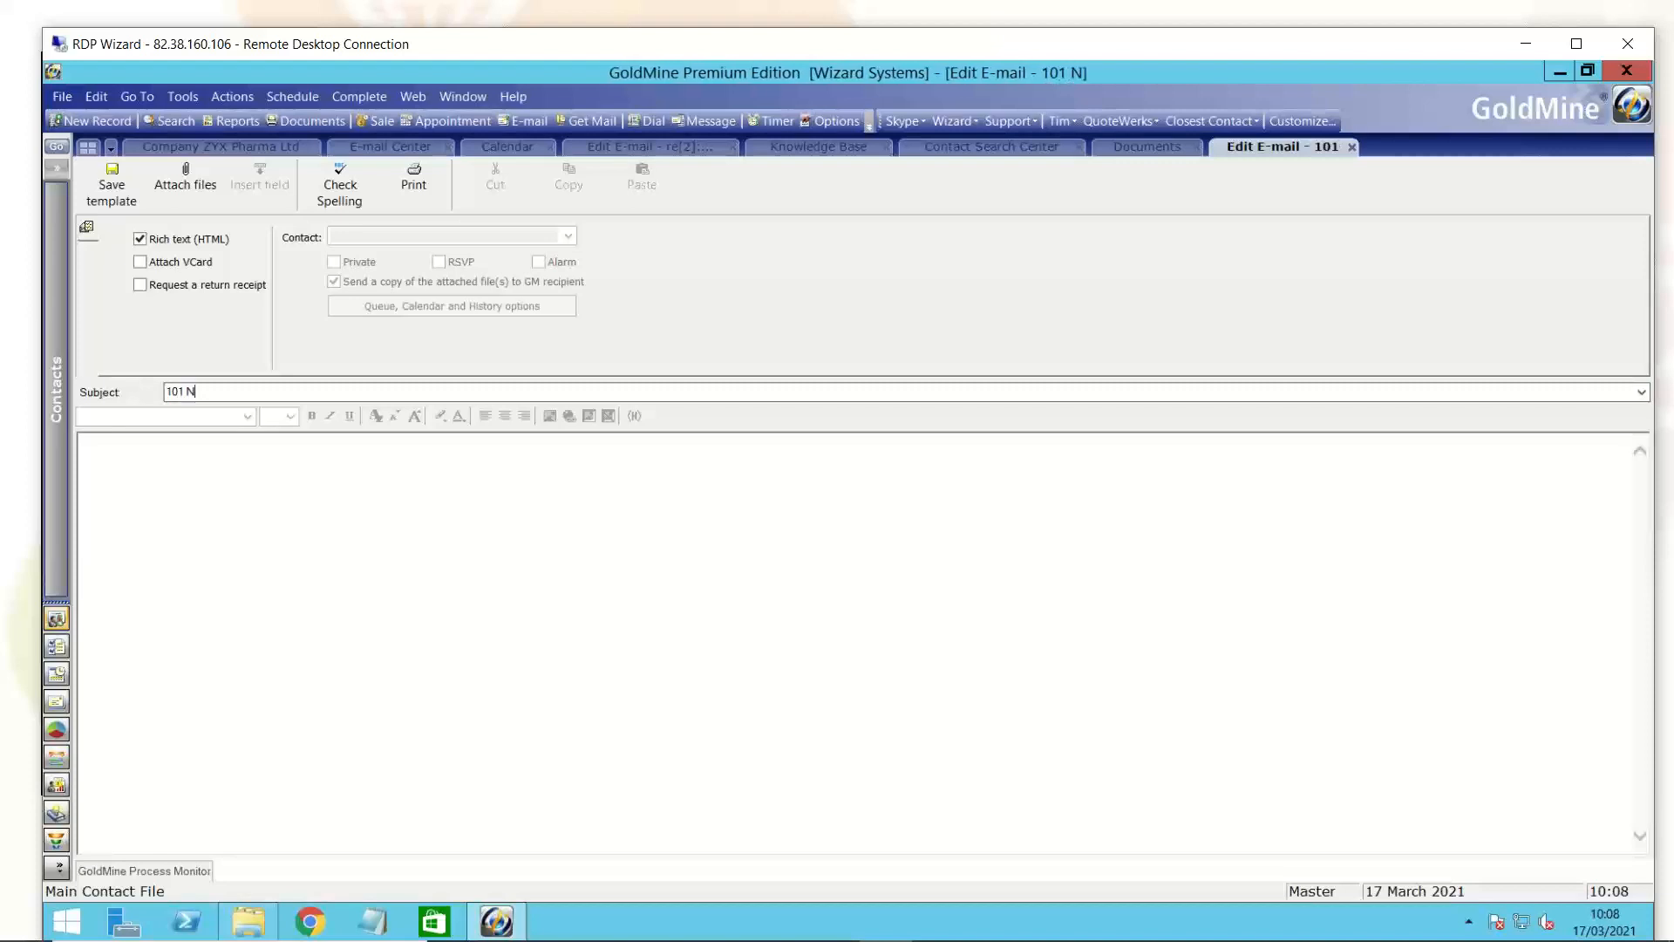
pyautogui.write('ew')
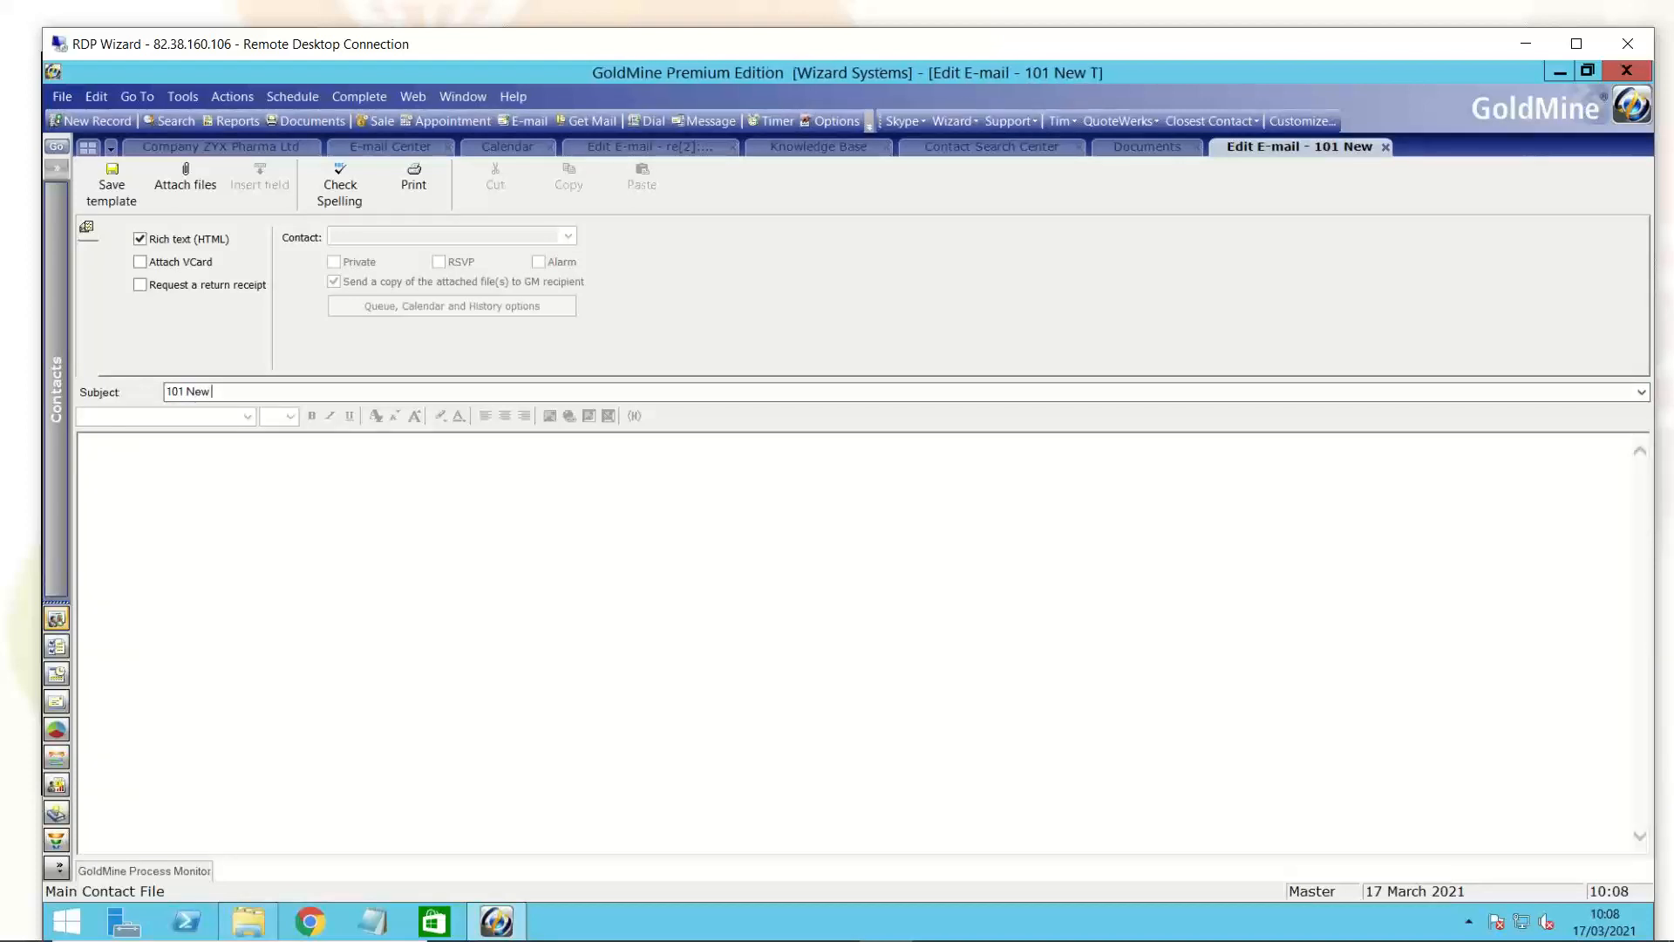
pyautogui.write(' Template')
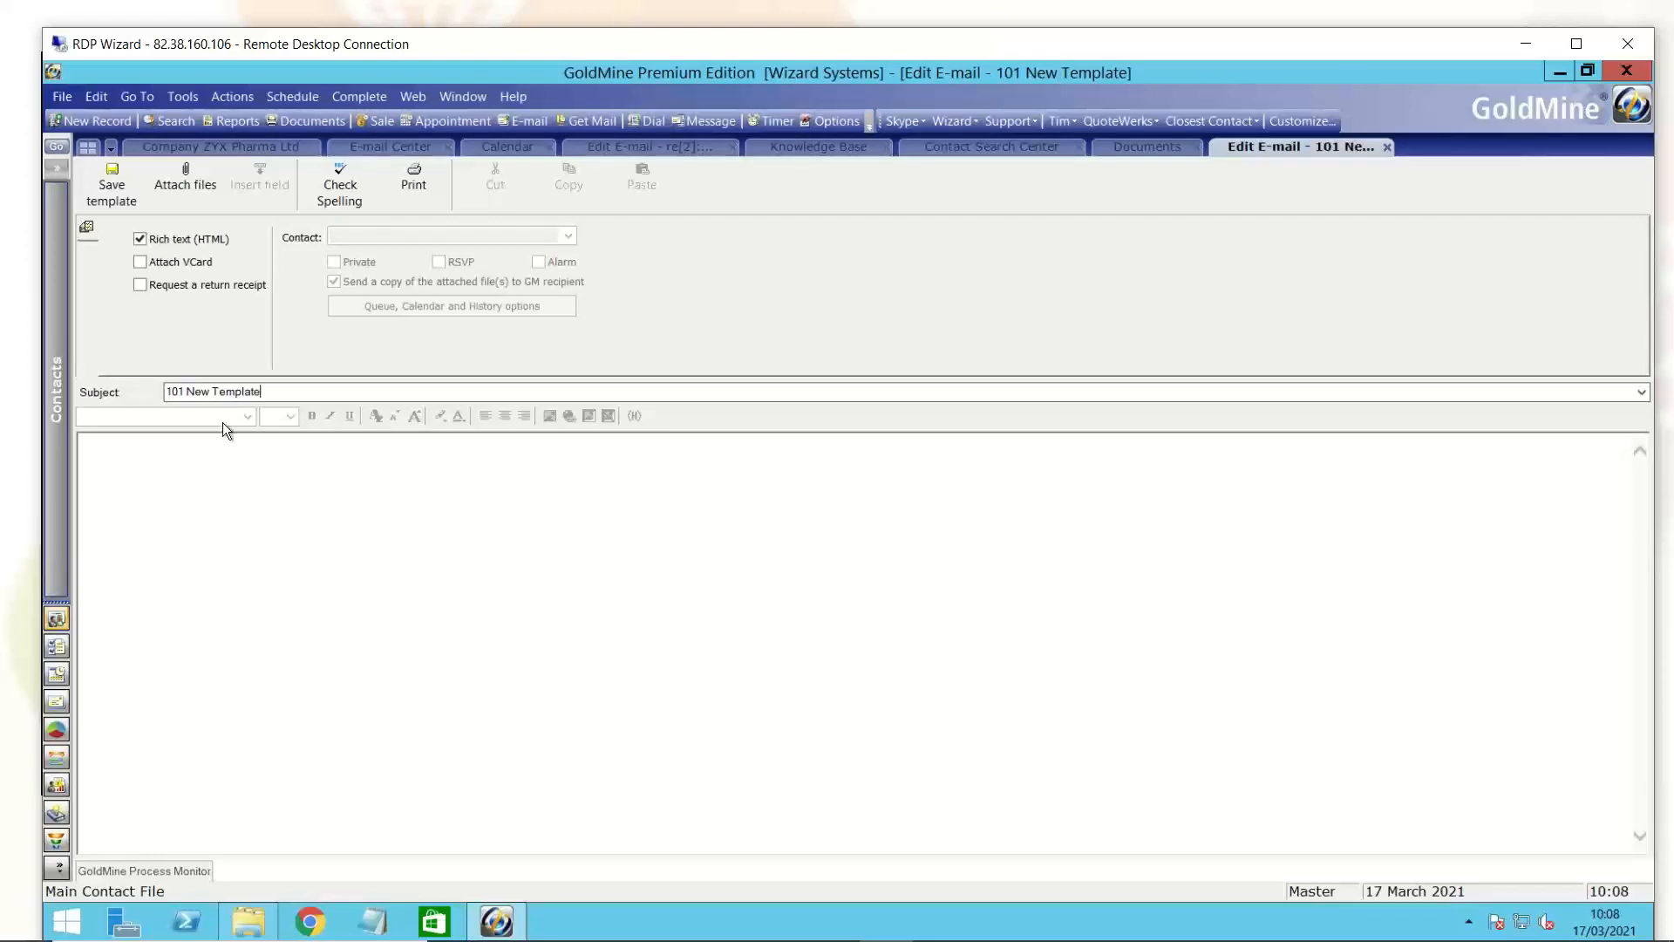
# Step: Begin the template body with the greeting "Hi" followed by the contact's Dear merge field
pyautogui.click(122, 450)
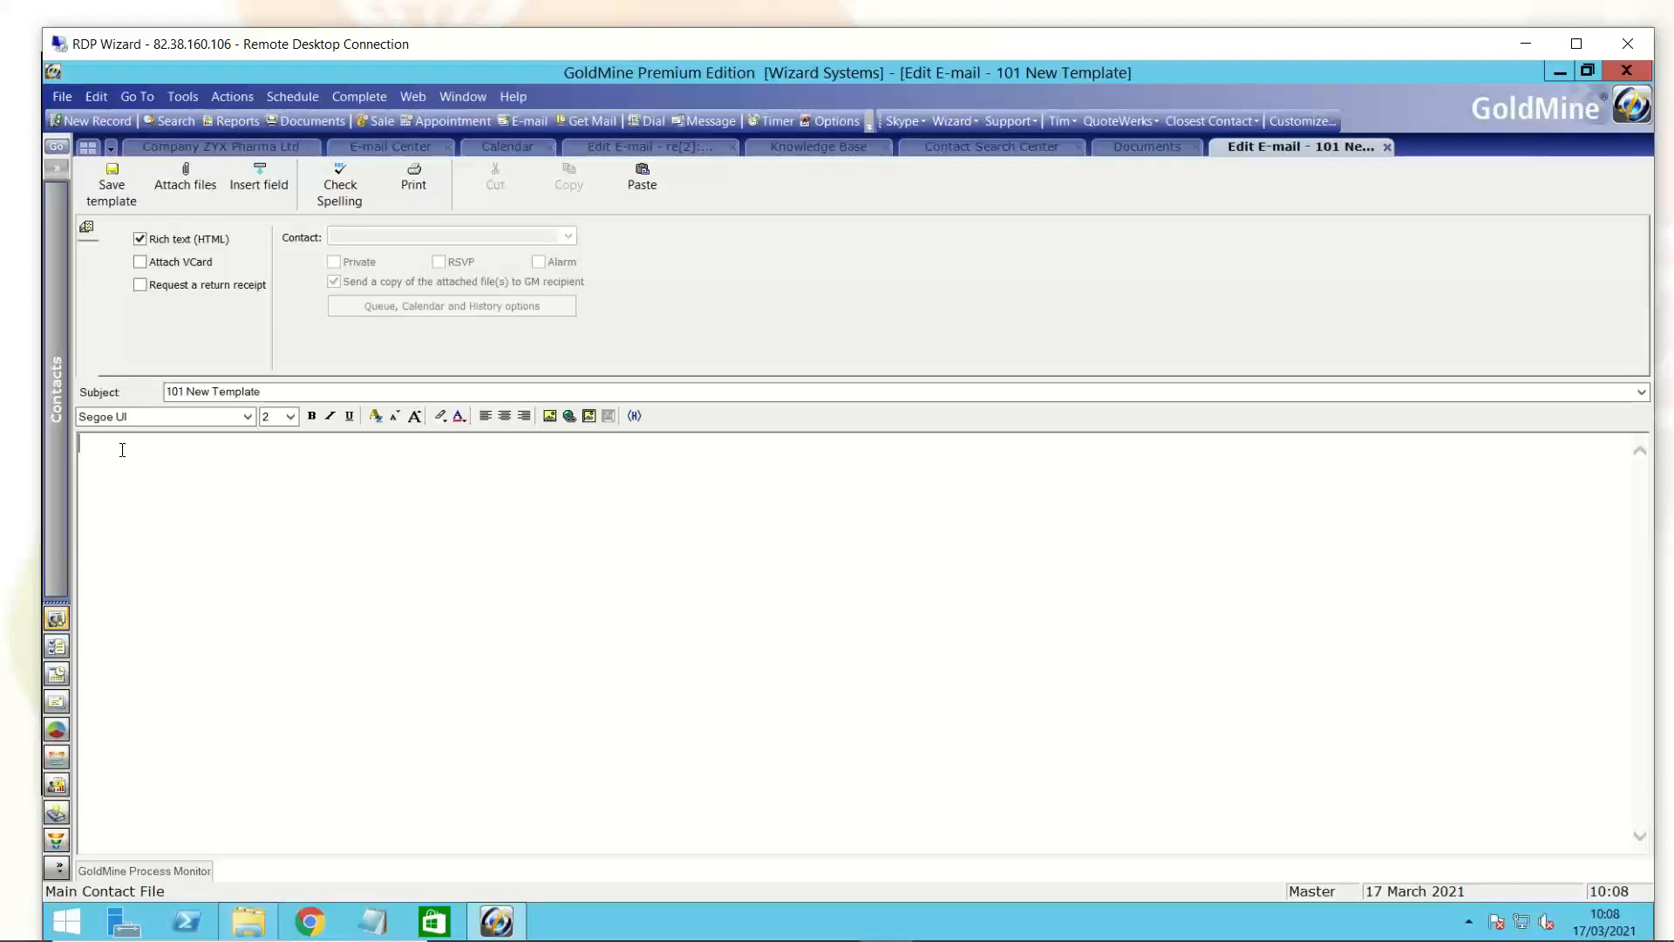
pyautogui.write('Hi')
pyautogui.click(260, 202)
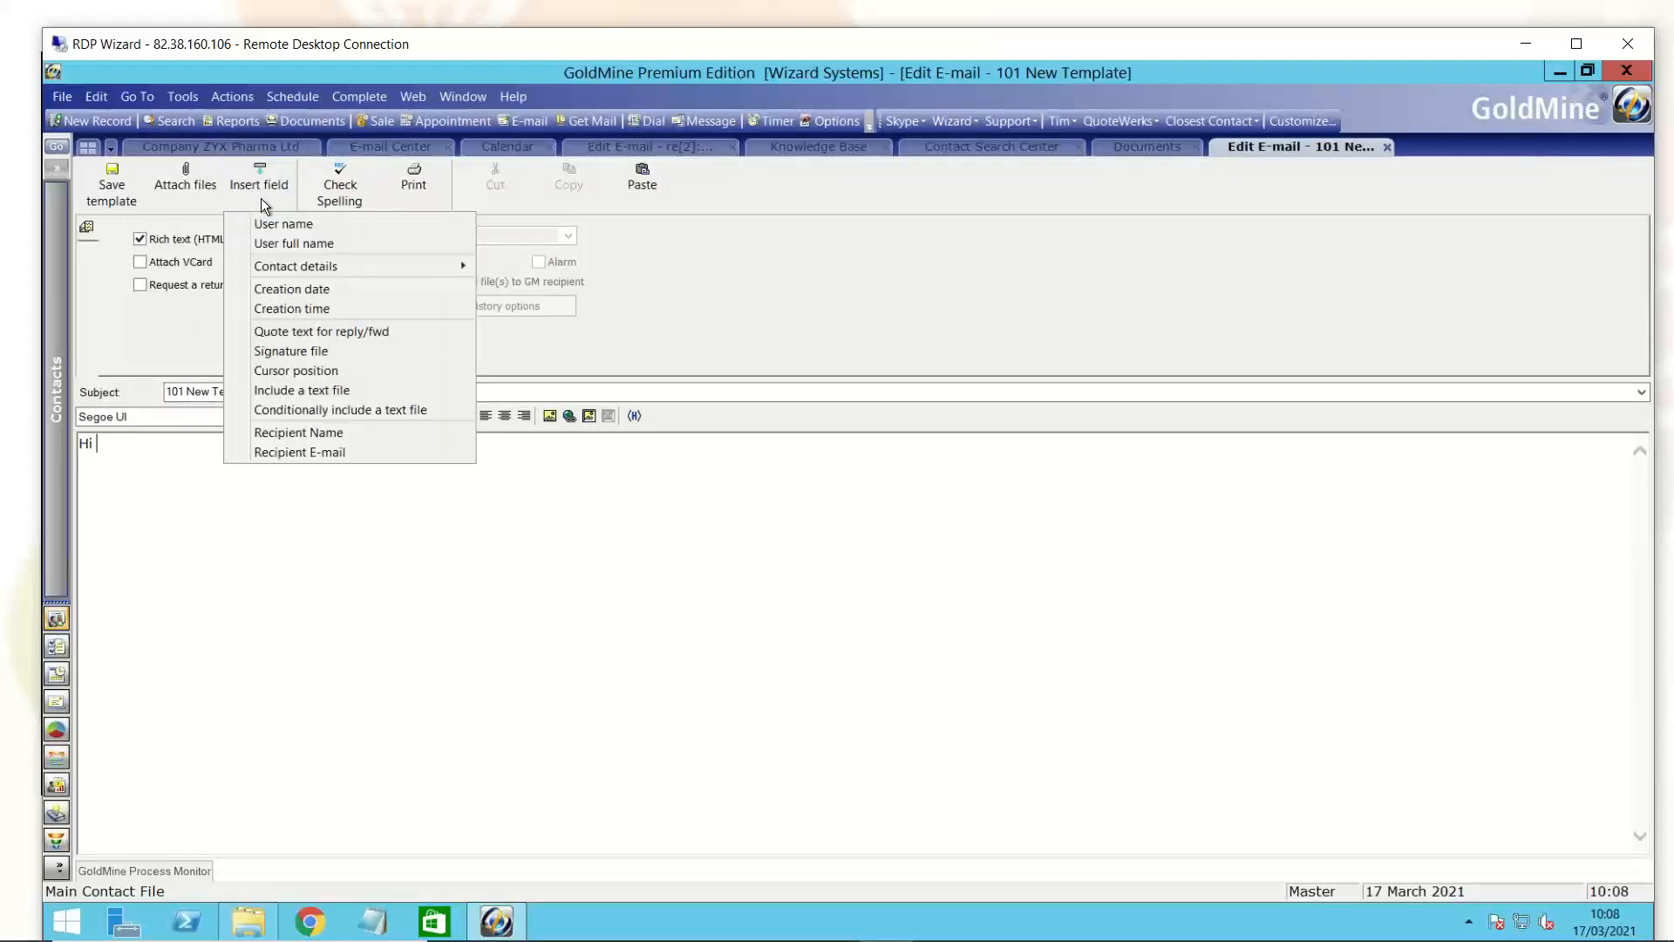
pyautogui.moveTo(287, 271)
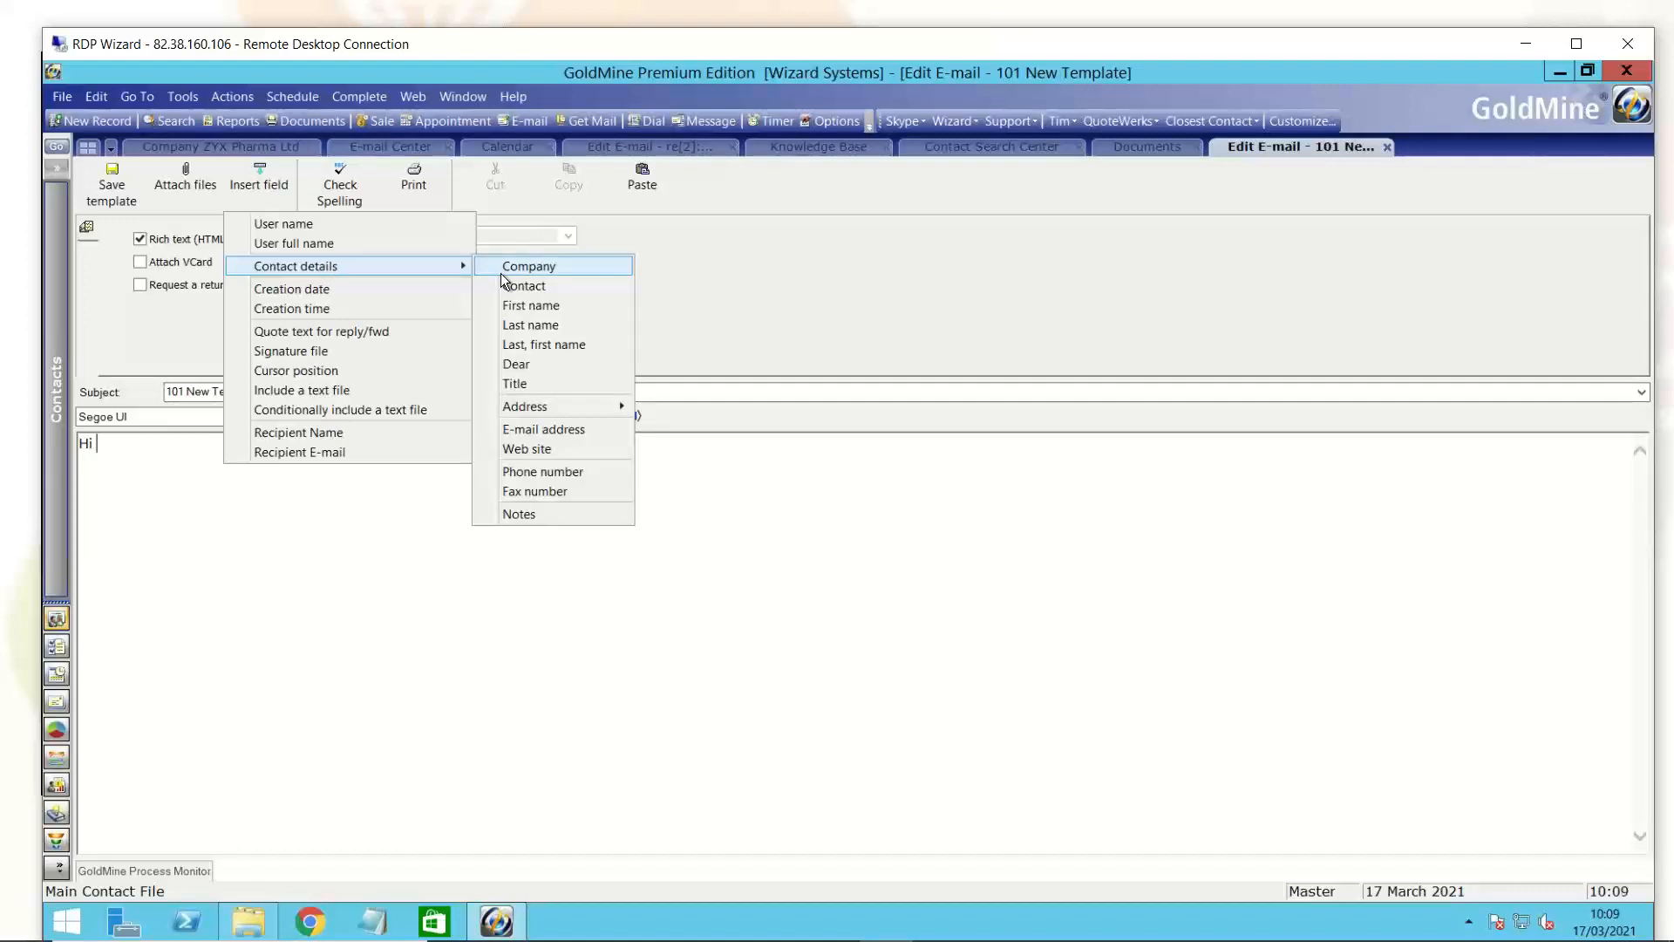
pyautogui.click(542, 364)
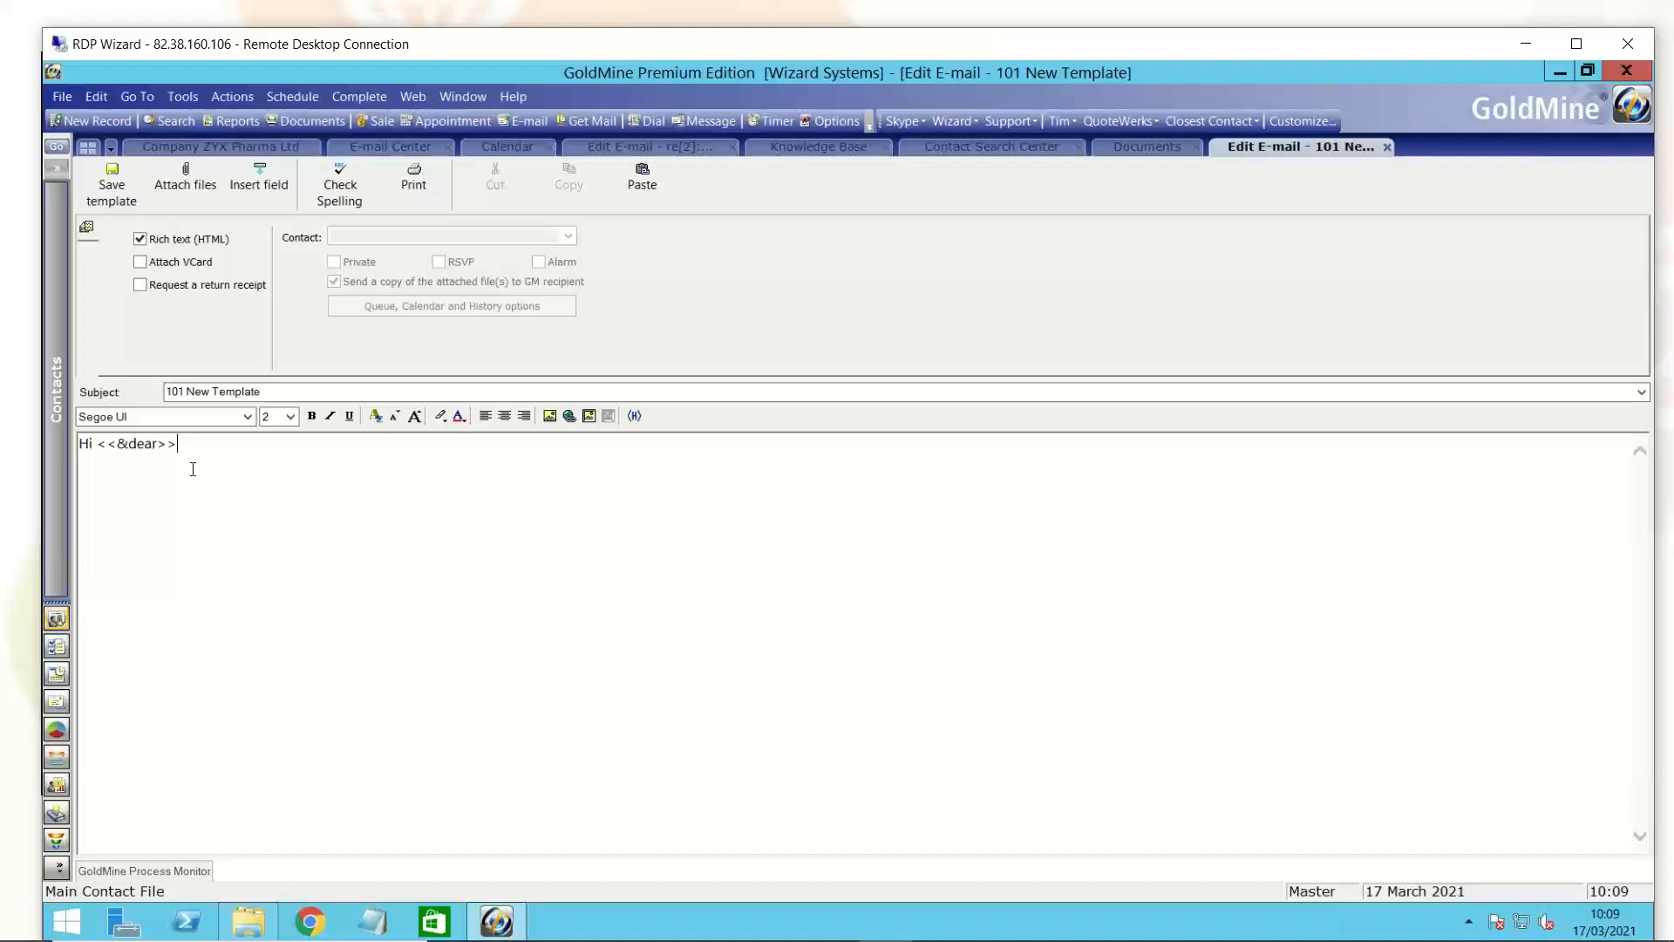
# Step: Add the line "Thank you for your enquiry" below the greeting and insert the signature file field beneath it
pyautogui.press('Return')
pyautogui.write('Thank you for your enquiry')
pyautogui.click(249, 199)
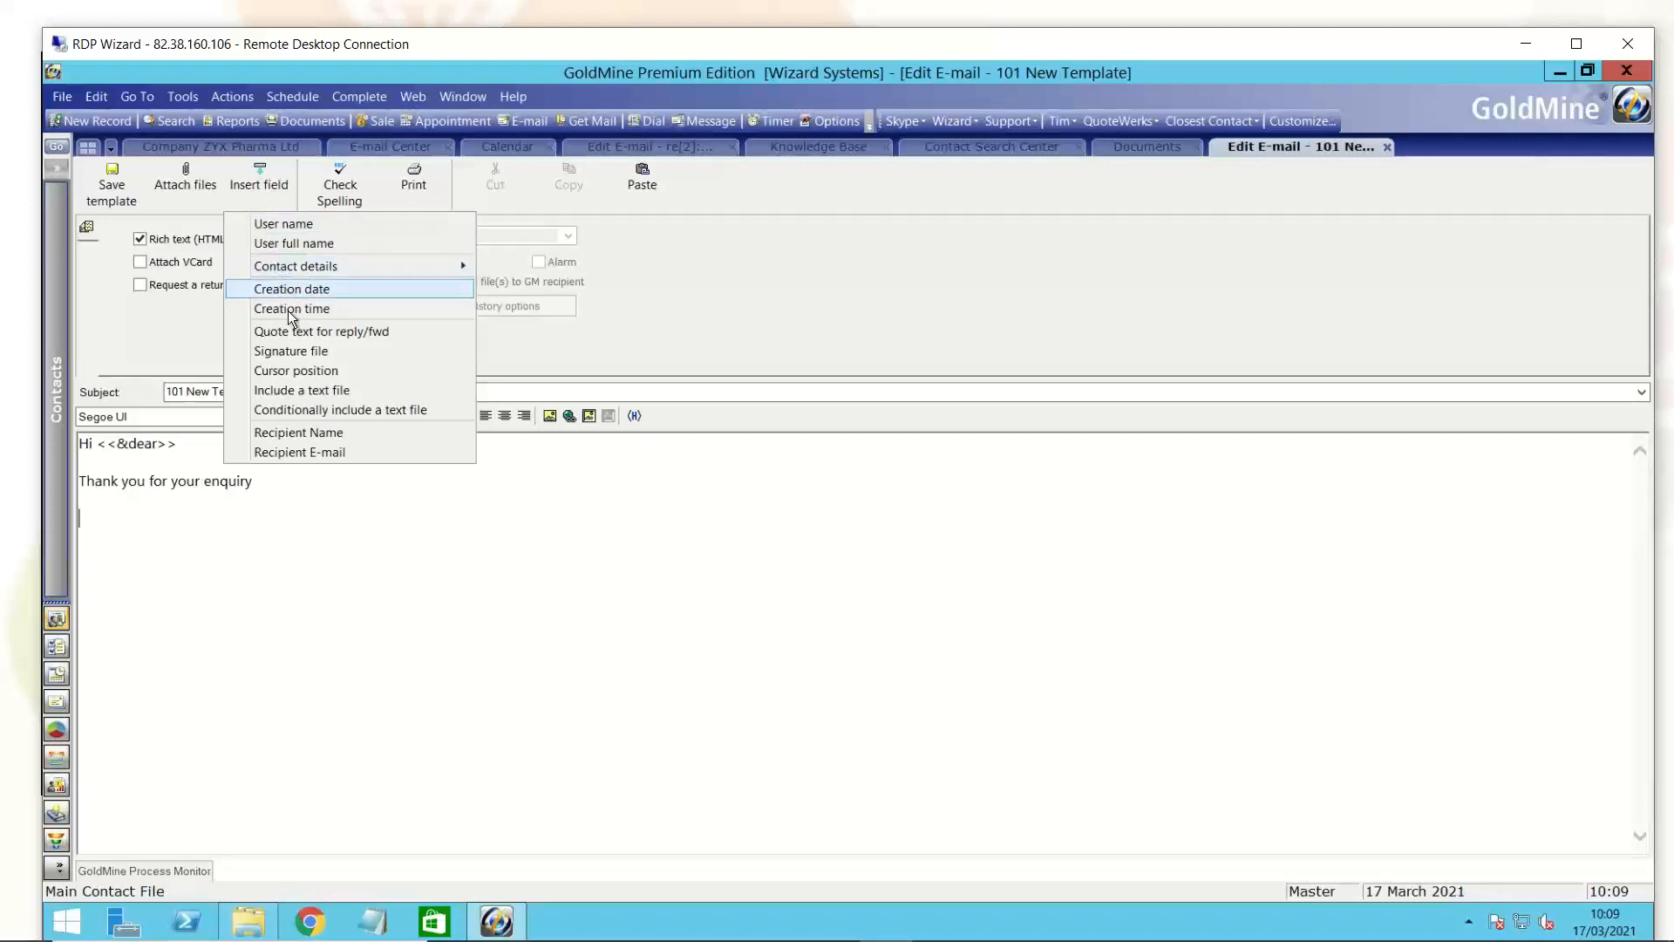
pyautogui.click(312, 356)
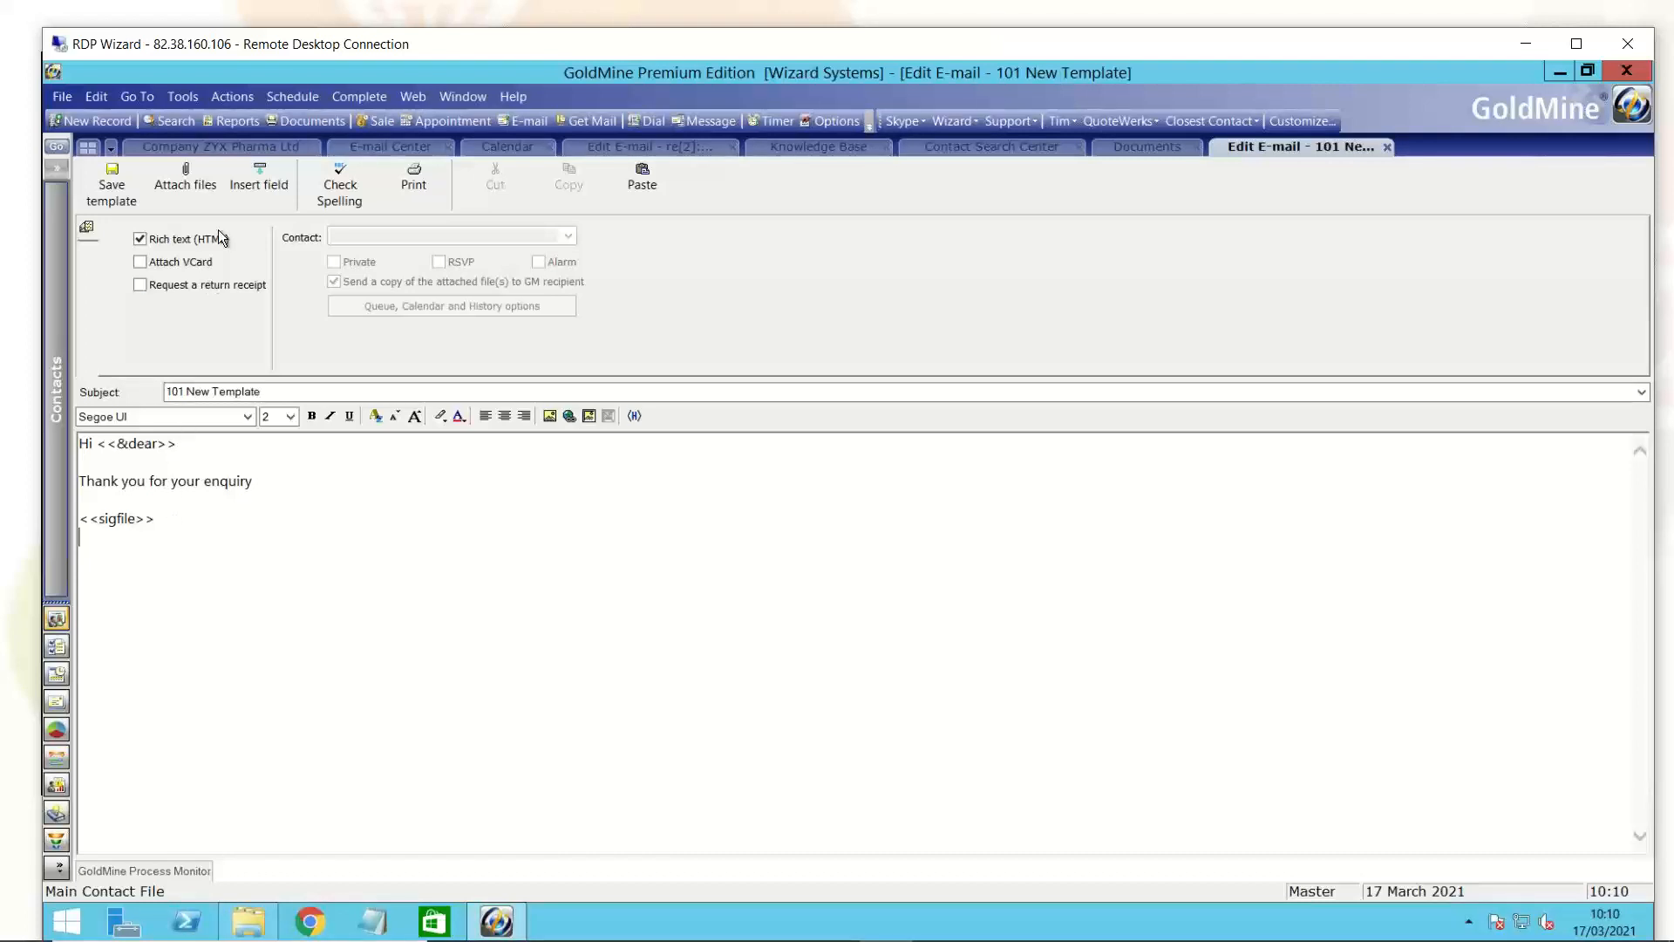
pyautogui.click(249, 185)
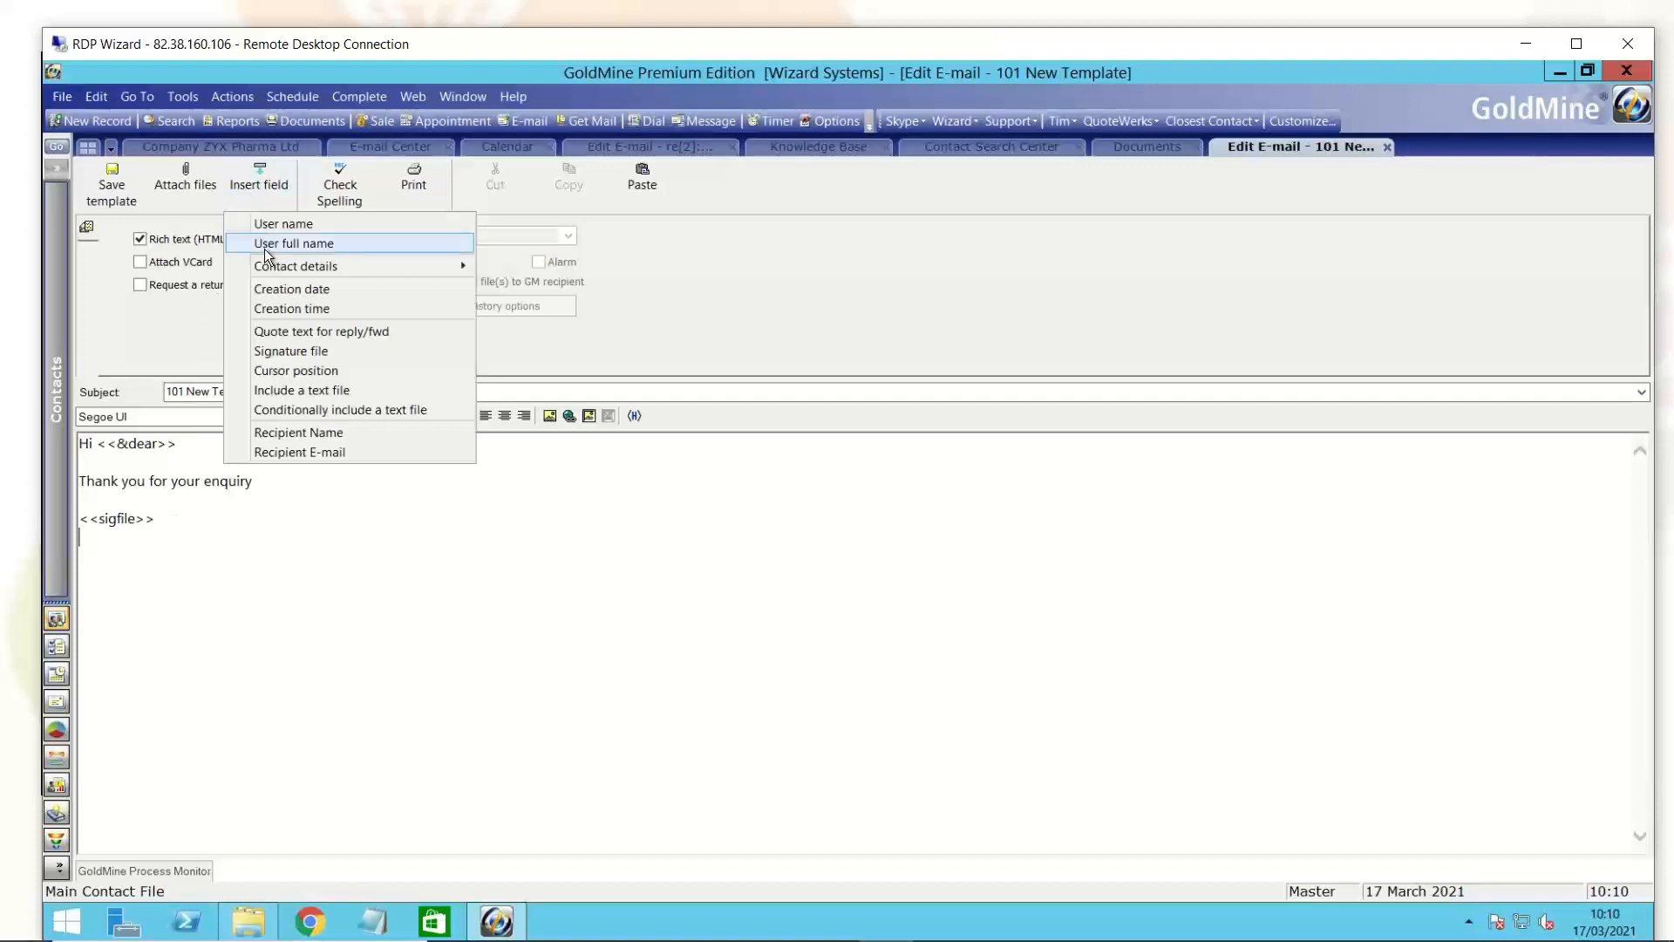
pyautogui.moveTo(271, 274)
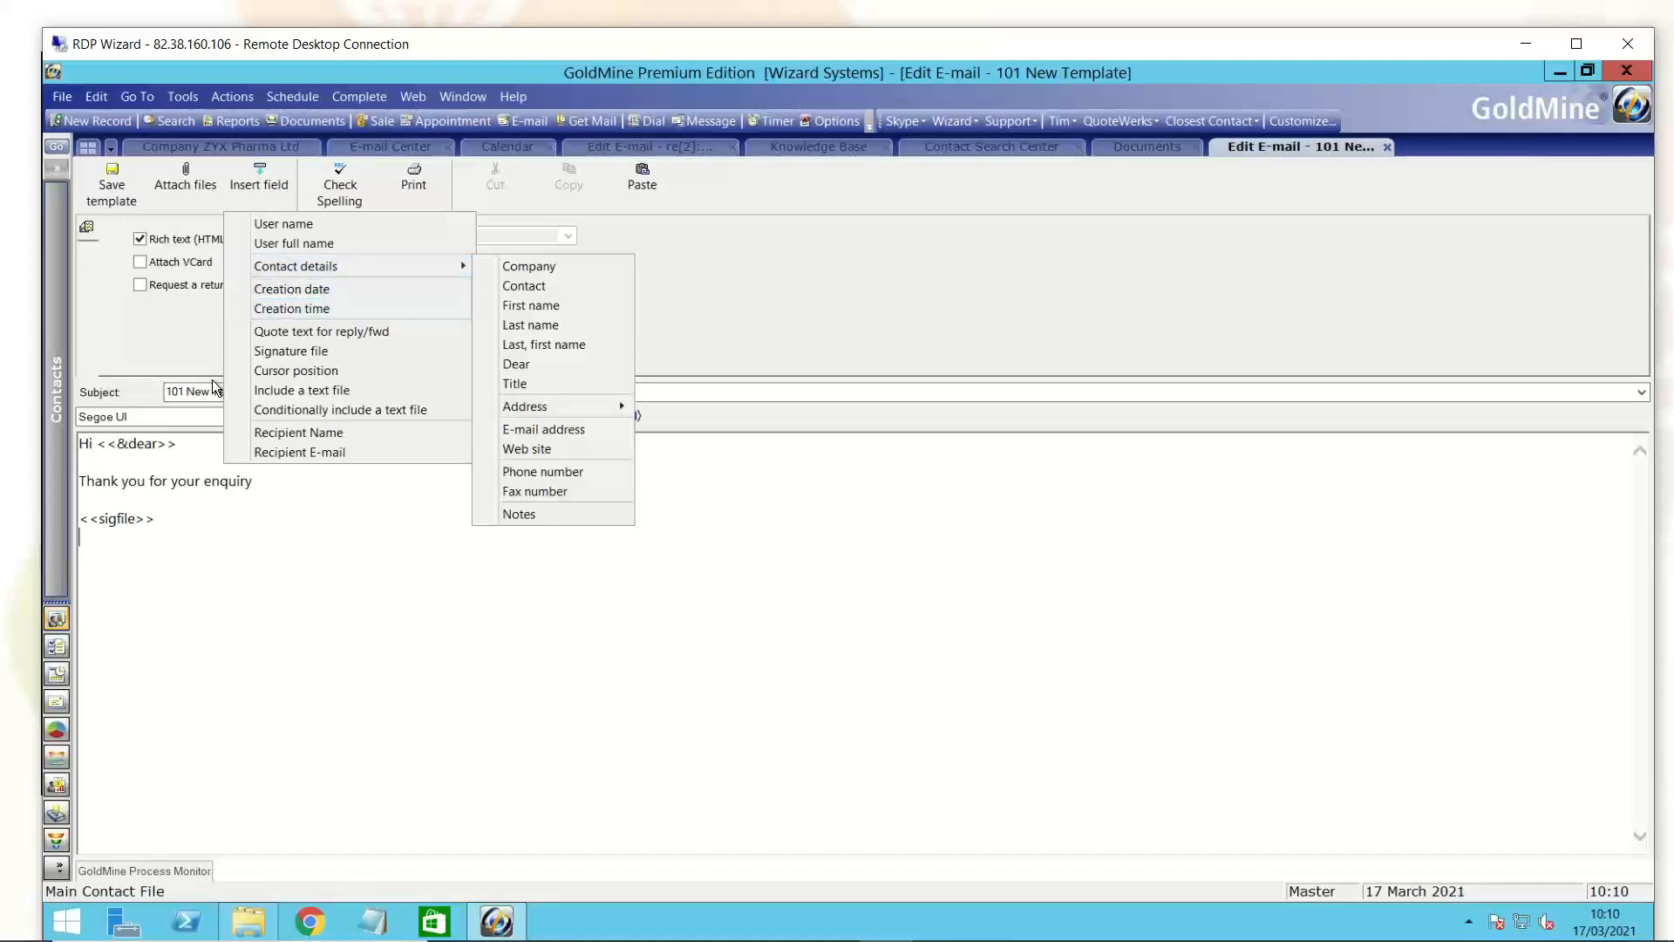
pyautogui.click(140, 539)
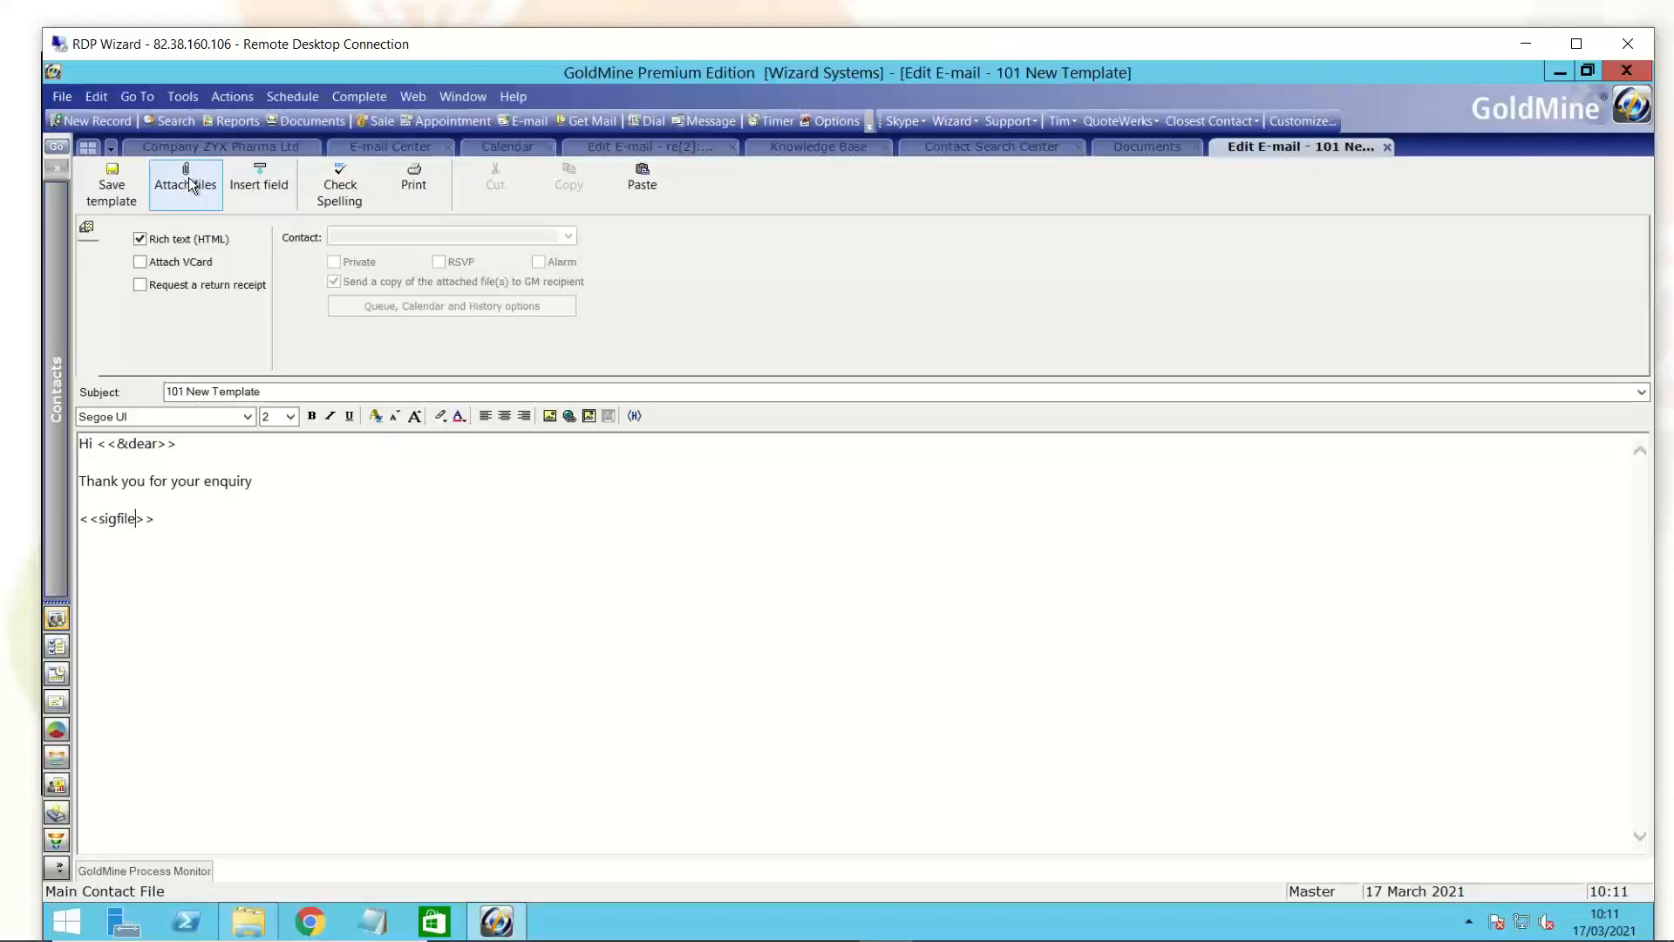
# Step: Save the new e-mail template
pyautogui.click(128, 203)
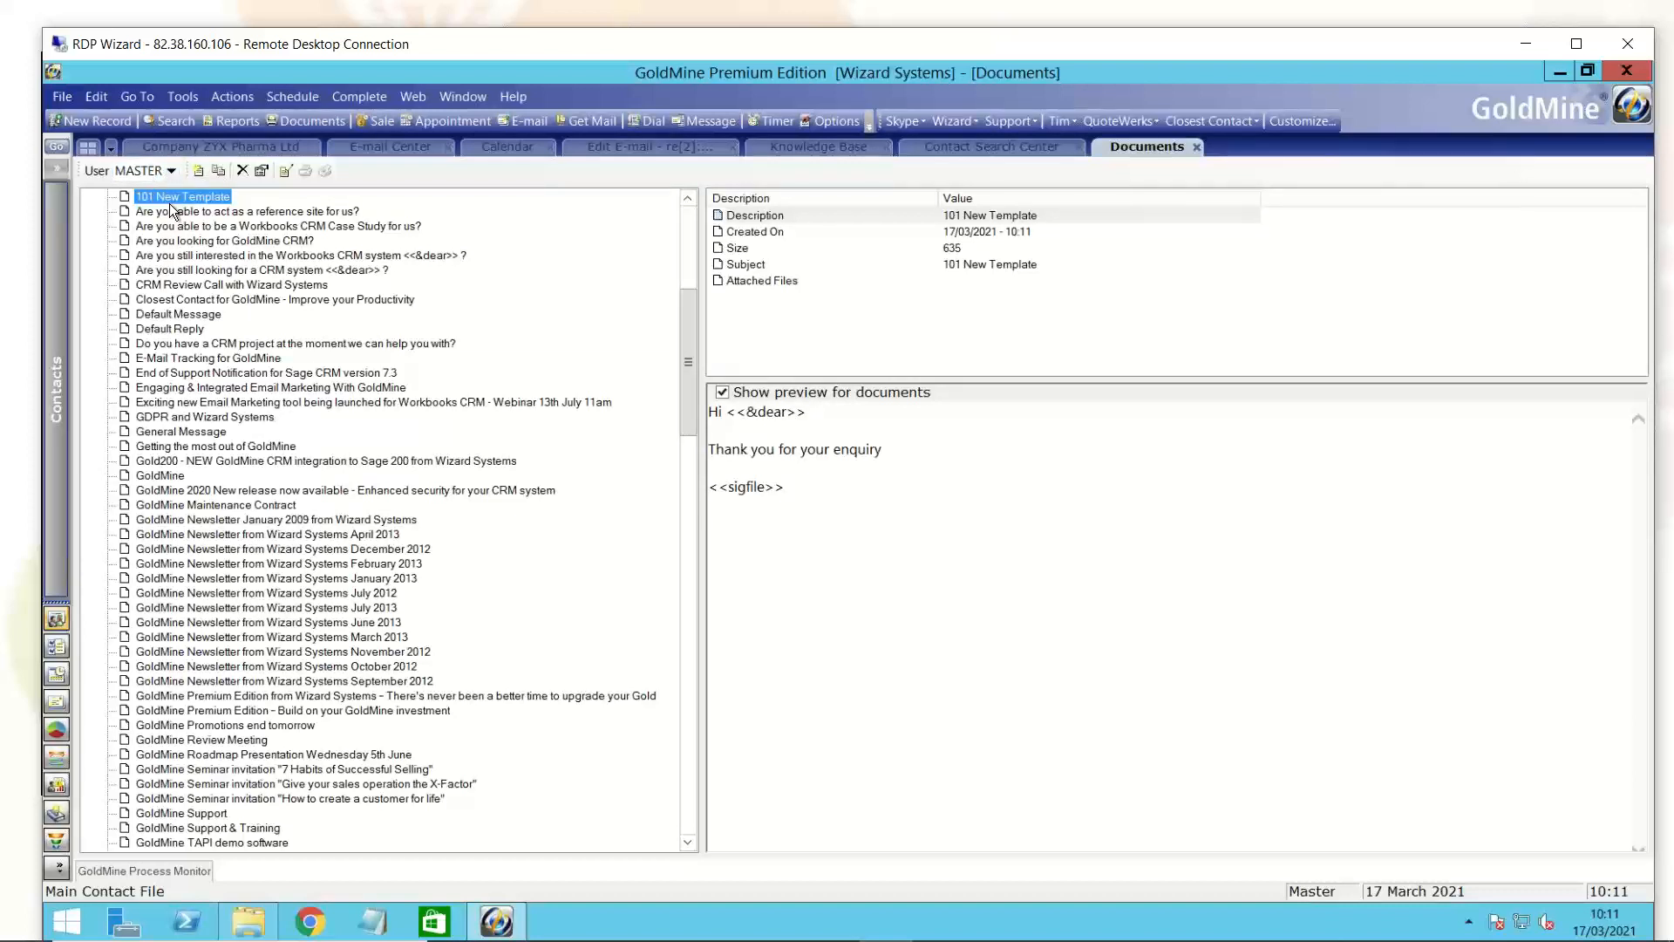
# Step: Return to the ZYX Pharma Ltd record and start an e-mail to its contact using the "101 New Template" template
pyautogui.click(195, 149)
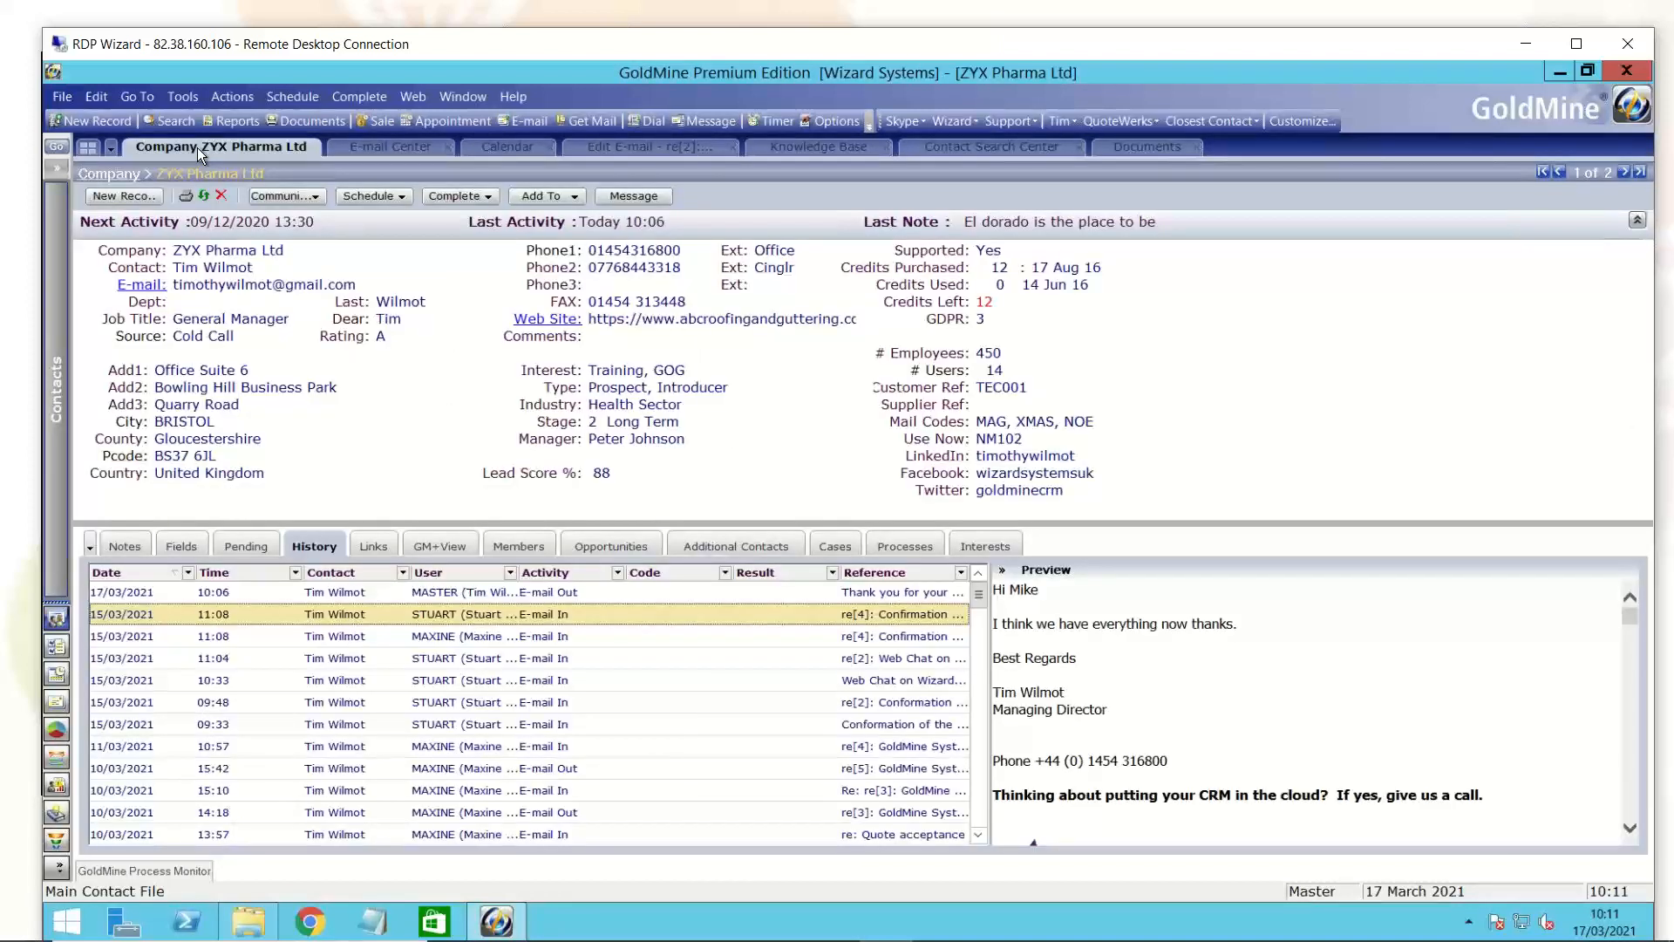
pyautogui.click(137, 285)
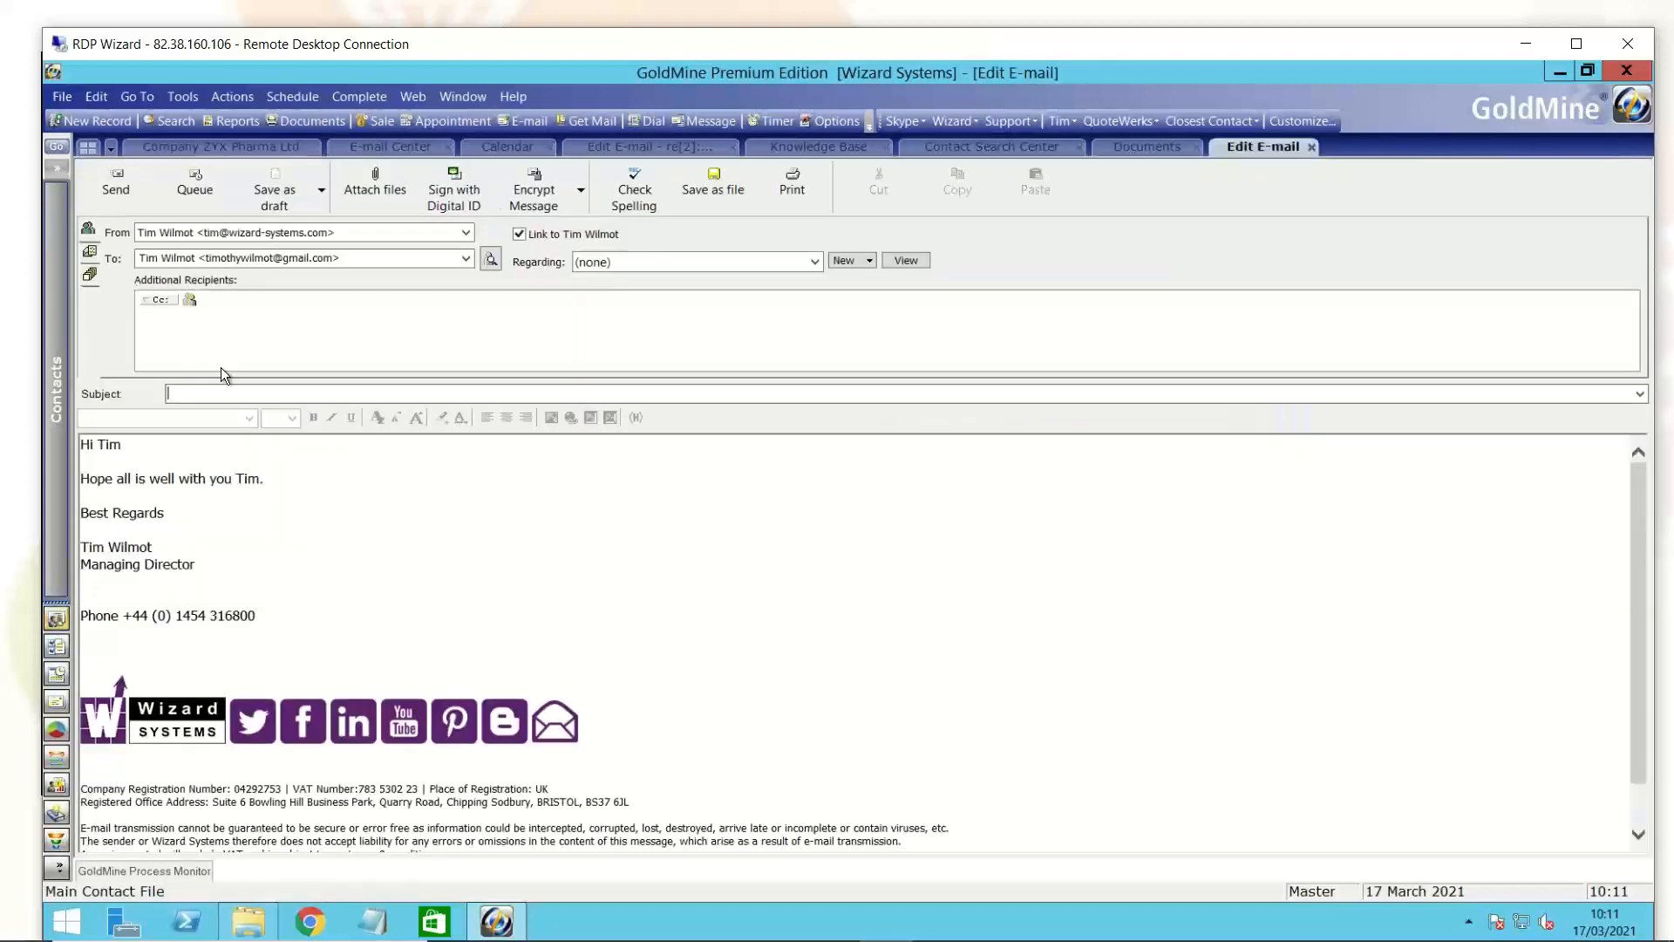
pyautogui.write('1')
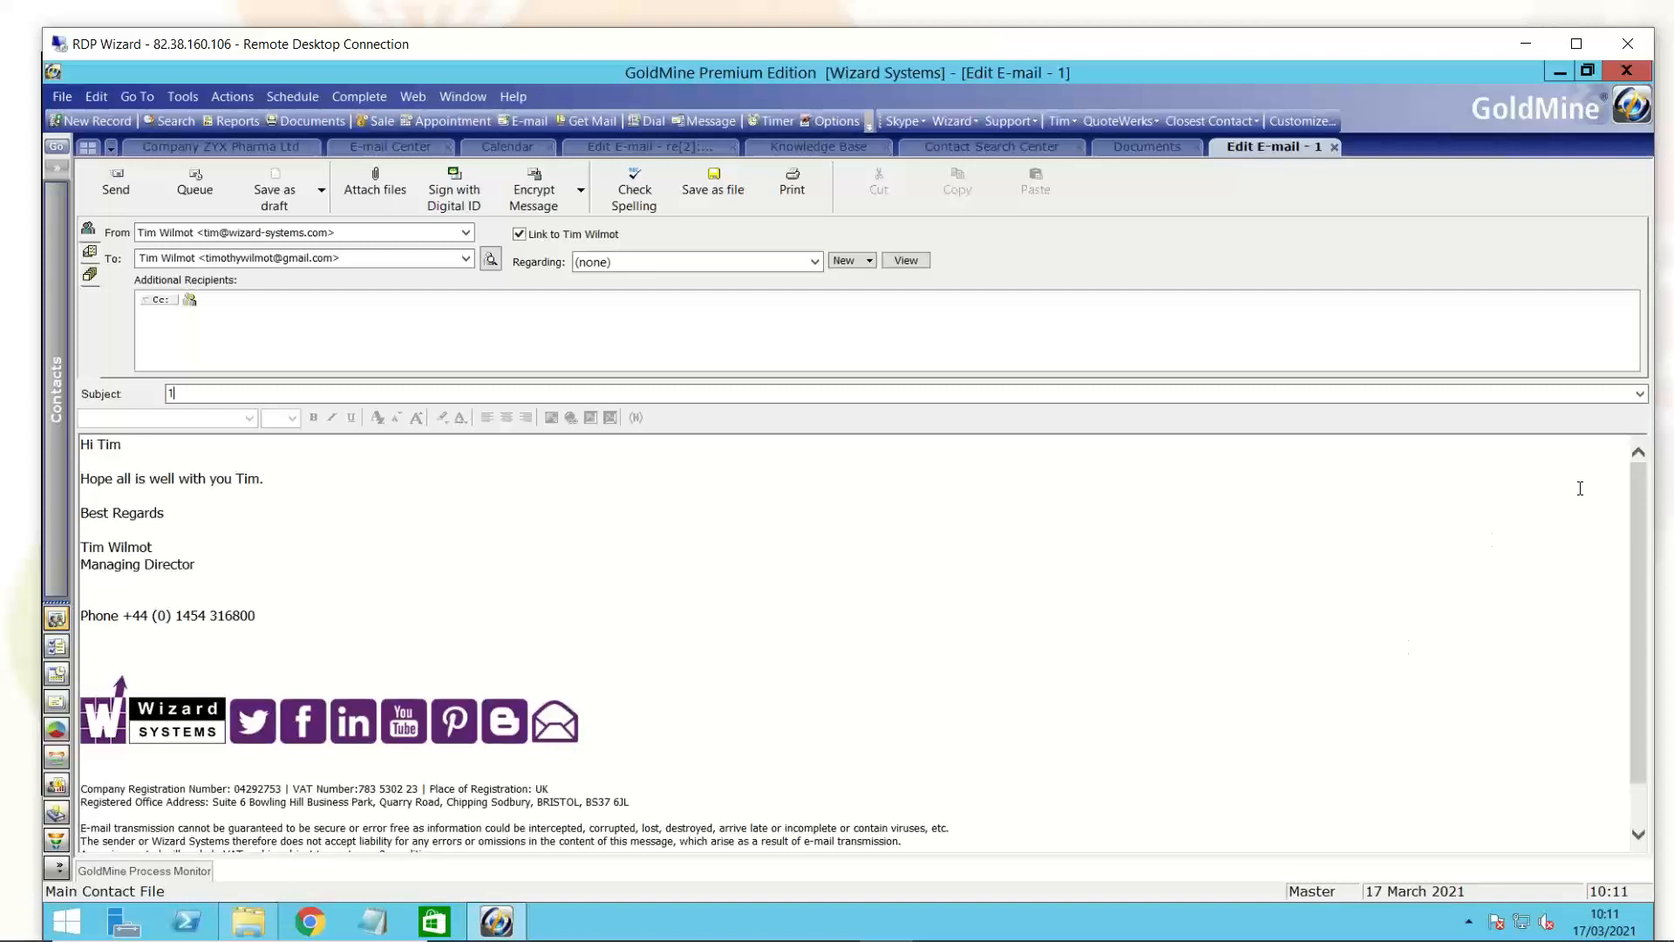
pyautogui.click(1639, 393)
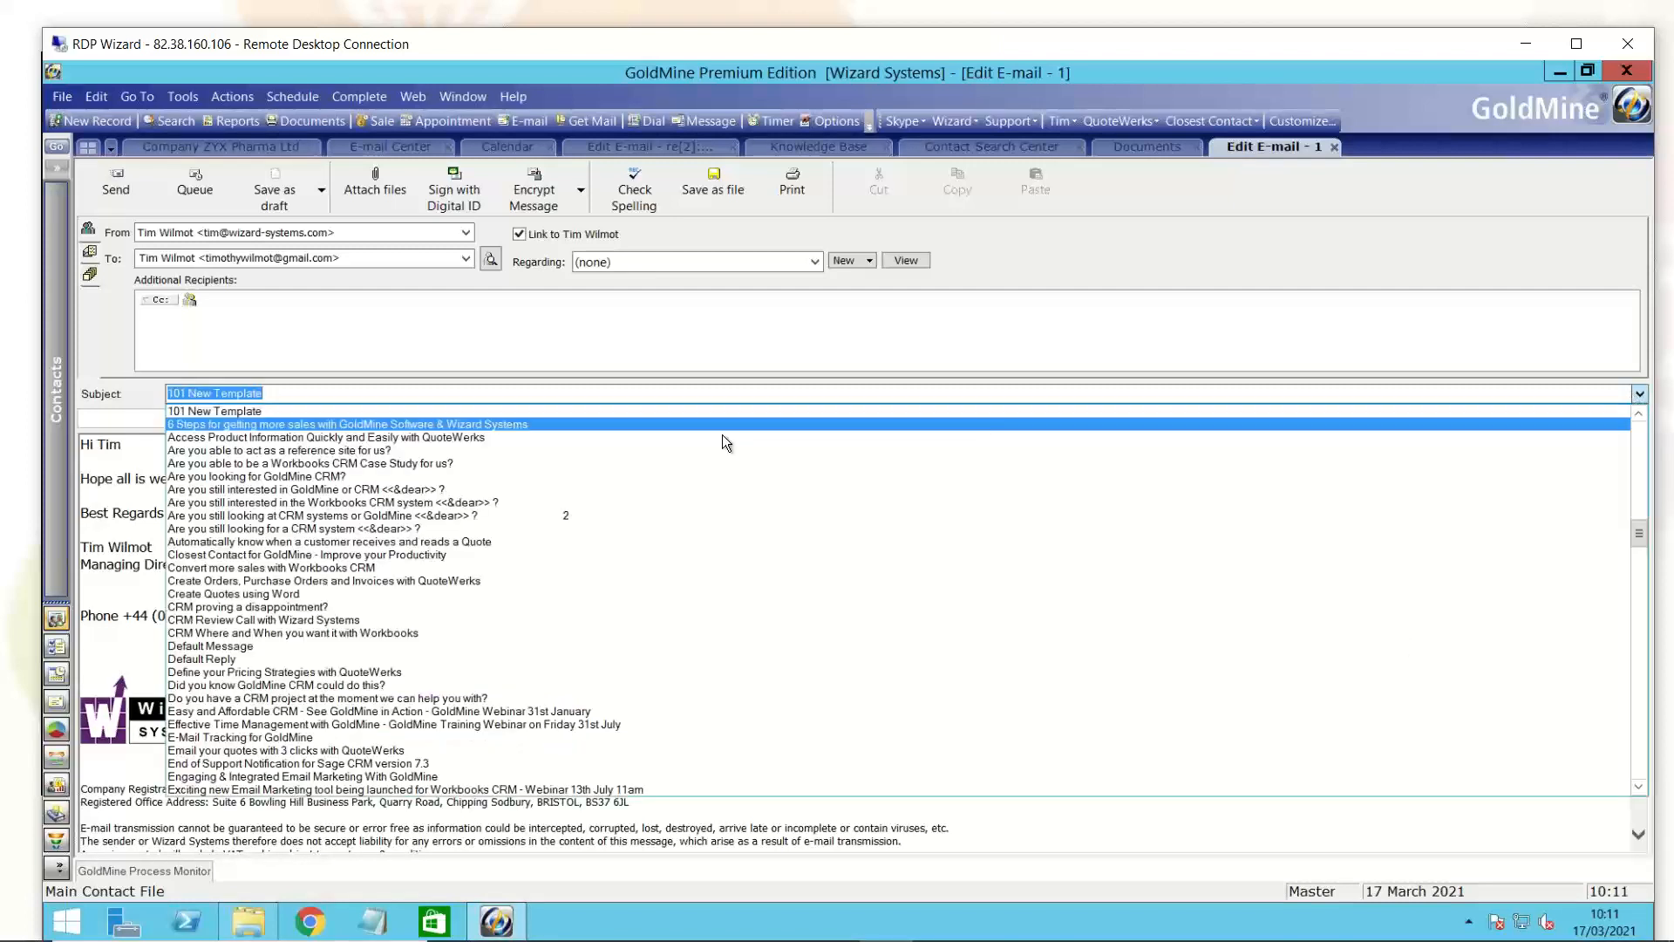
pyautogui.click(332, 411)
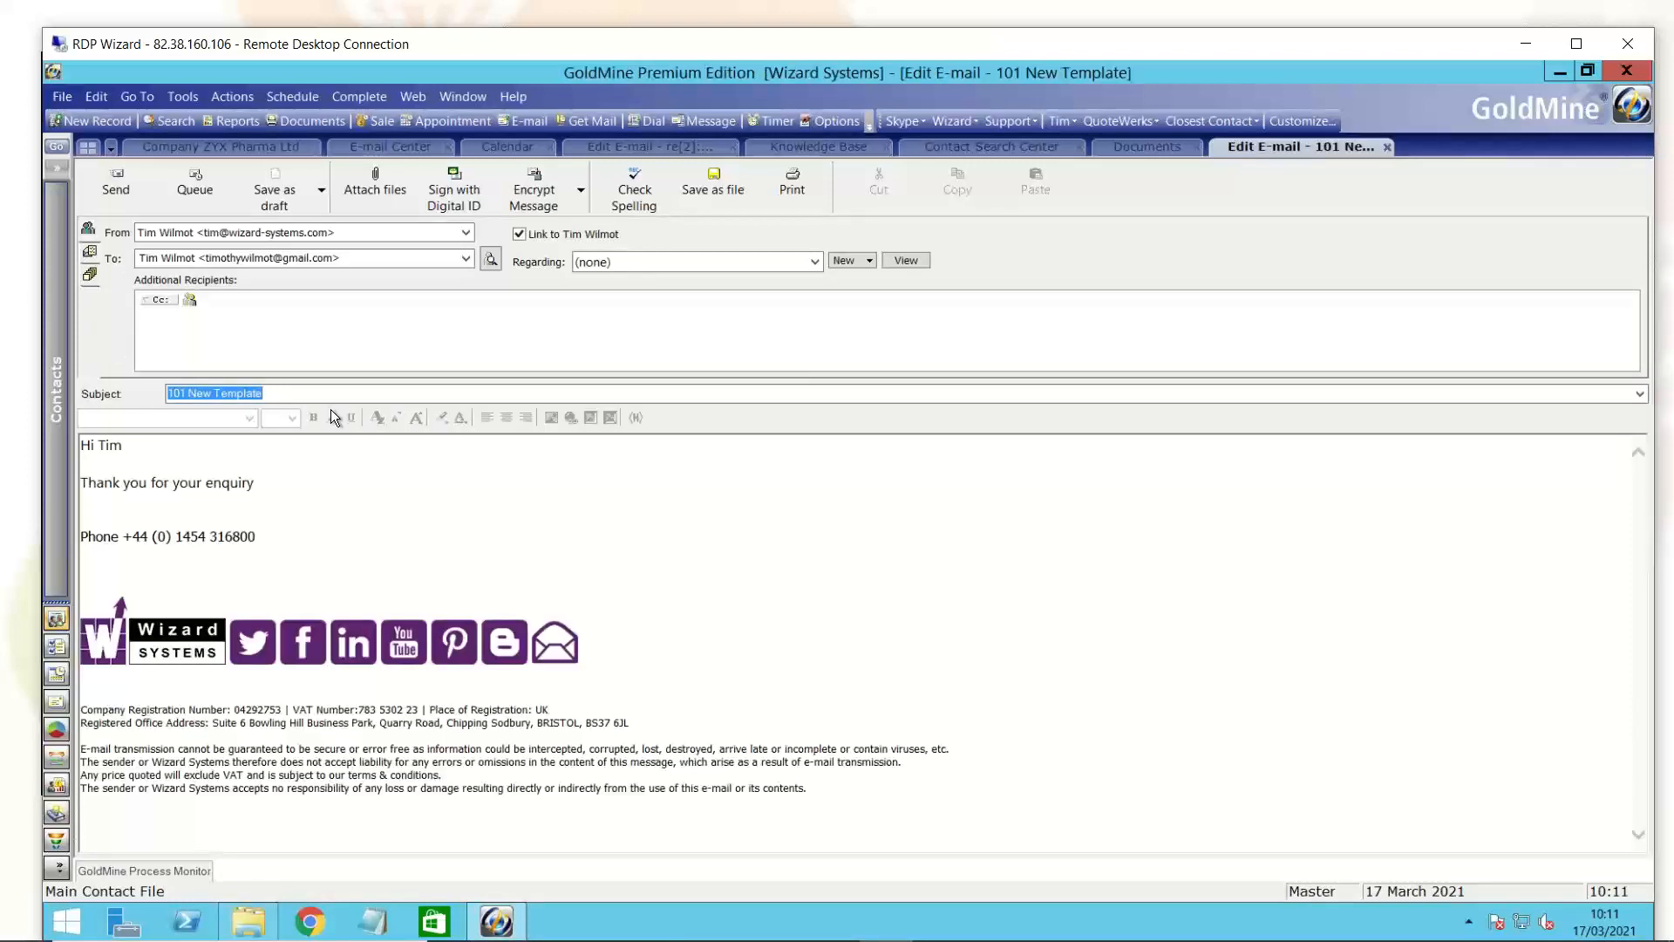